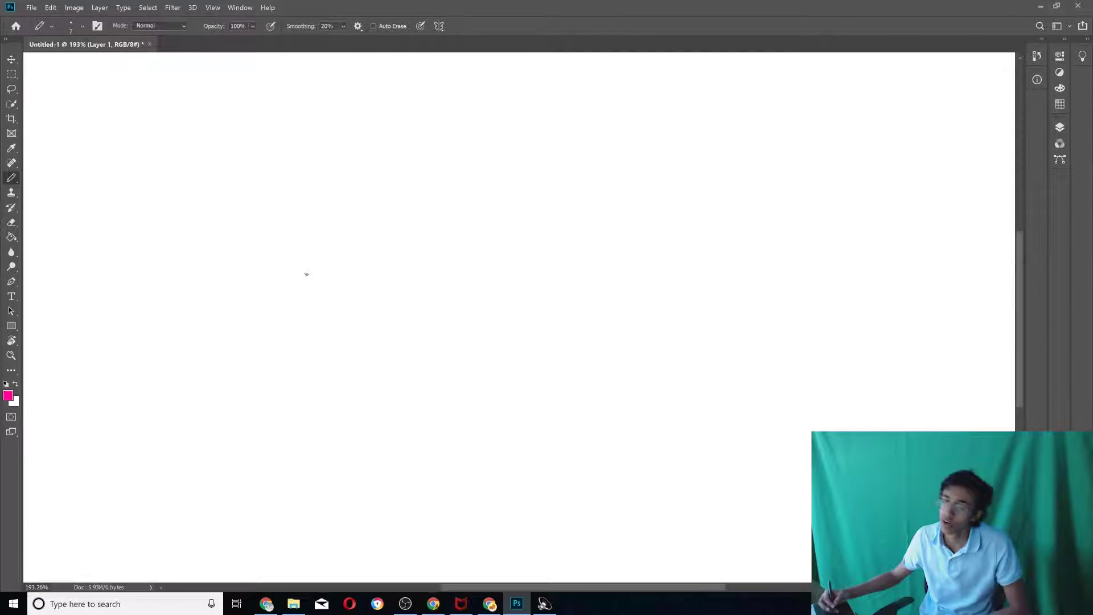
Draw a pink arrow rising to the upper right with dashed horizontal and vertical legs
mouse_move(262, 336)
left_mouse_down()
mouse_move(334, 219)
mouse_move(327, 183)
mouse_move(362, 202)
left_mouse_up()
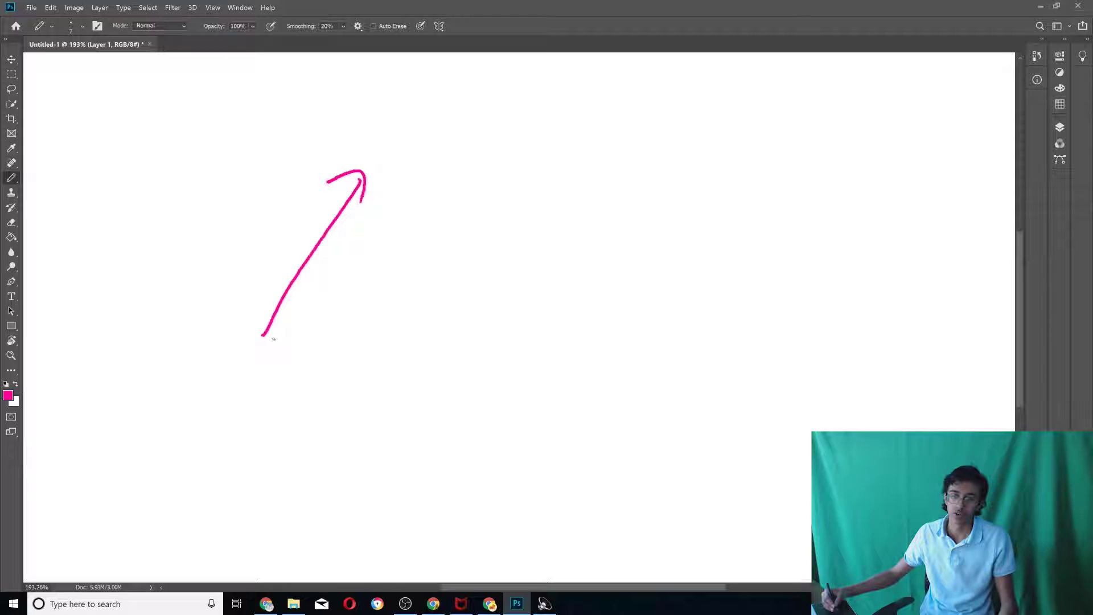
left_click_drag(320, 320, 330, 321)
left_click_drag(344, 326, 356, 325)
left_click_drag(356, 236, 356, 256)
left_click_drag(358, 211, 397, 271)
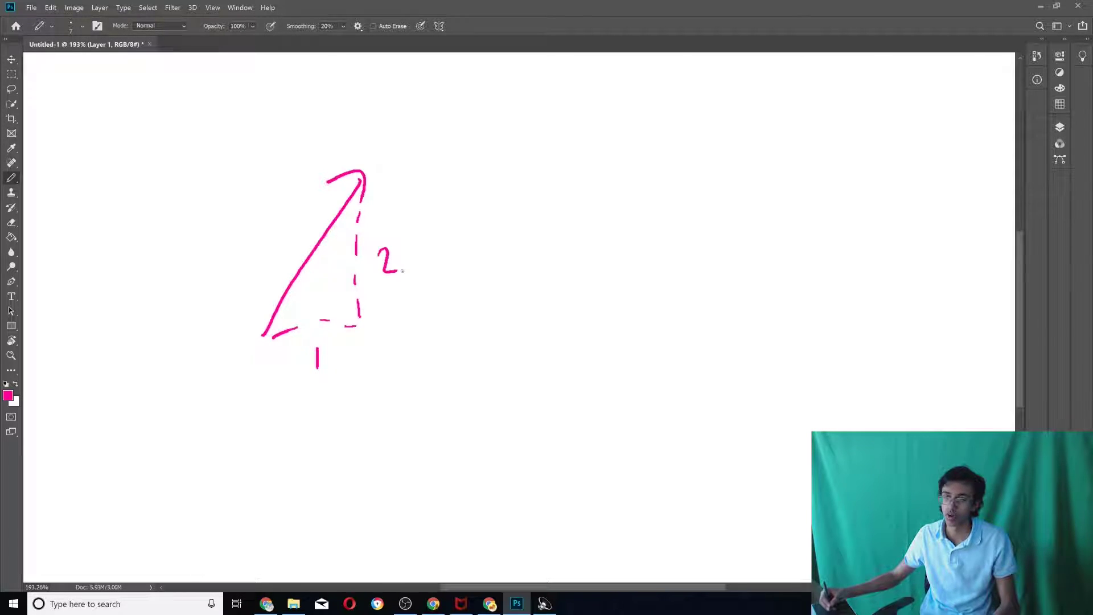
Write the pair (1,2), remove the 2 and relabel the vertical leg √3
left_click_drag(527, 128, 532, 184)
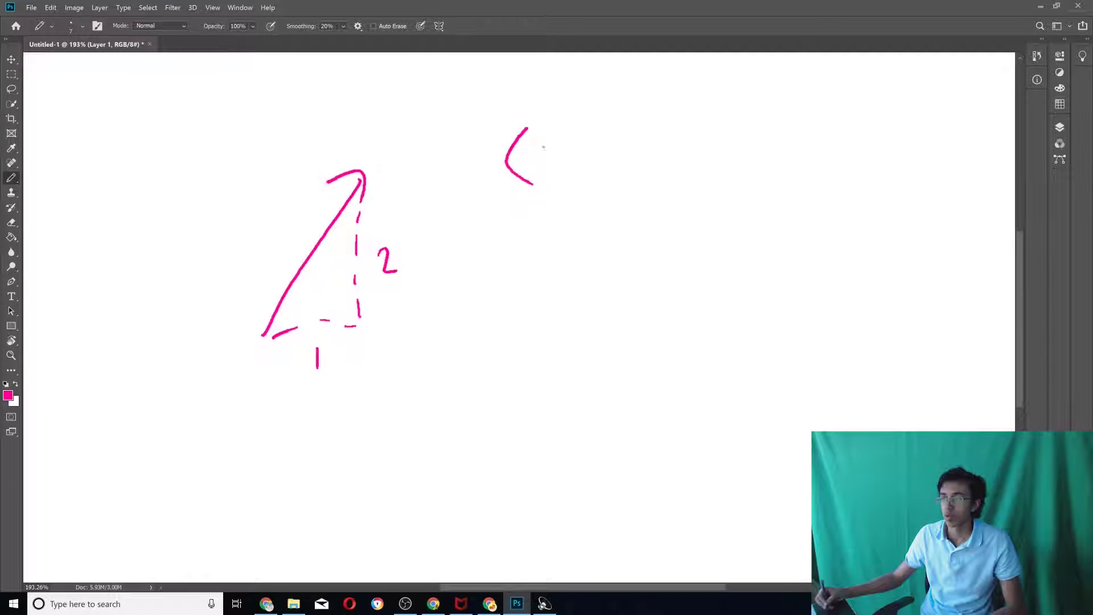
left_click_drag(579, 137, 608, 155)
left_click_drag(611, 101, 631, 166)
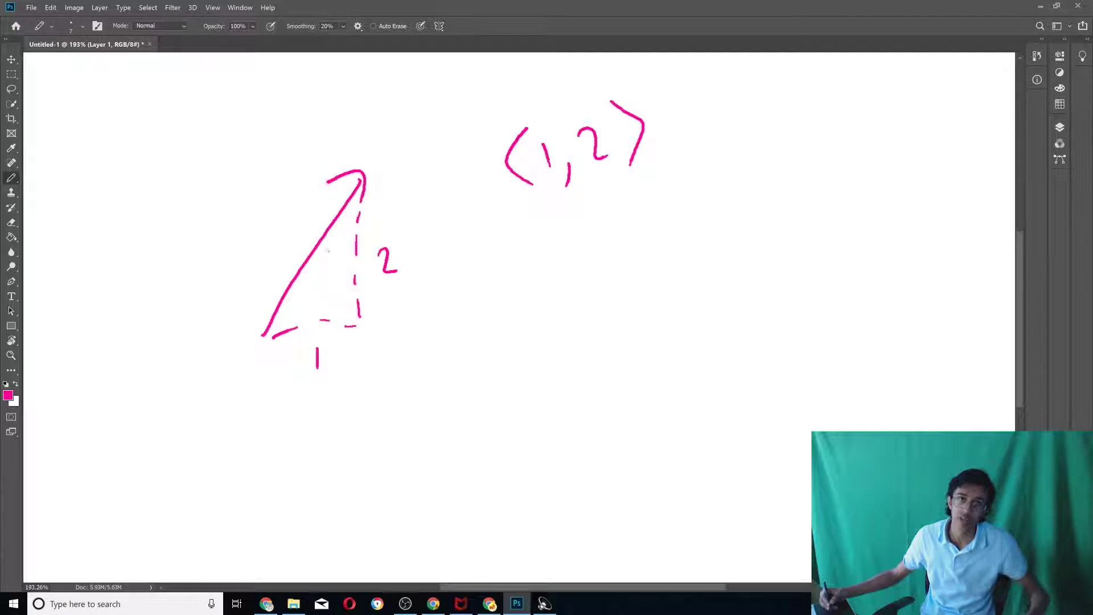
key("ctrl+z")
left_click_drag(385, 225, 376, 267)
left_click_drag(385, 242, 387, 264)
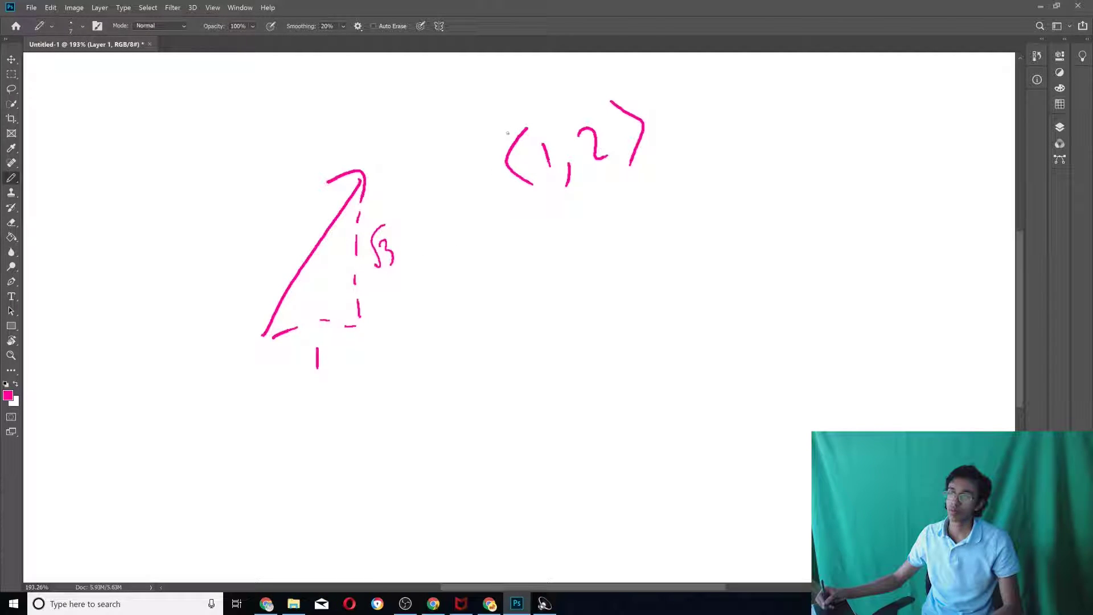
Cross out (1,2) and write the corrected pair (1,√3) beneath it
left_click_drag(472, 142, 663, 117)
mouse_move(649, 59)
left_mouse_down()
mouse_move(529, 208)
mouse_move(579, 250)
left_mouse_up()
left_click_drag(581, 207, 605, 249)
mouse_move(642, 174)
left_mouse_down()
mouse_move(654, 223)
mouse_move(689, 218)
left_mouse_up()
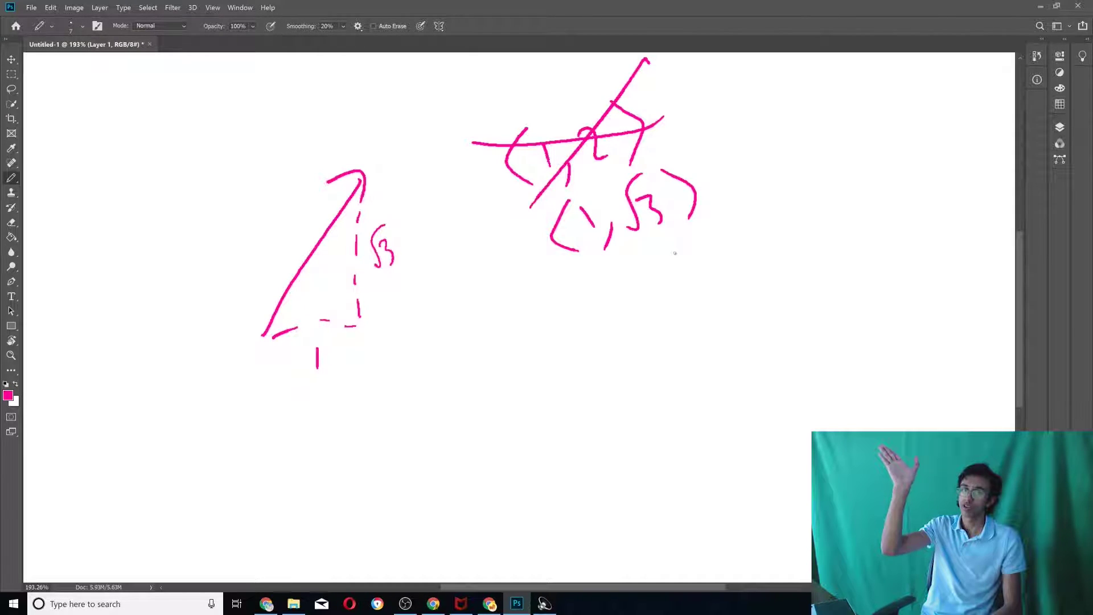
Label the hypotenuse 2, mark the 60° angle, and note magnitude 2 beside the triangle
left_click_drag(263, 225, 288, 240)
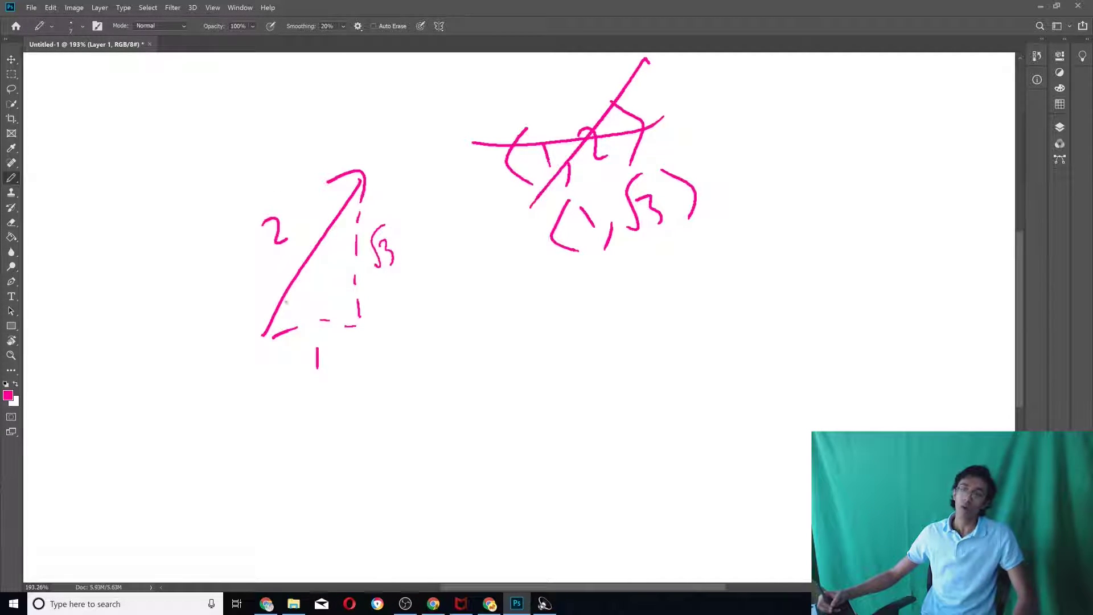
left_click_drag(283, 289, 298, 320)
left_click_drag(312, 267, 311, 291)
left_click_drag(325, 273, 323, 275)
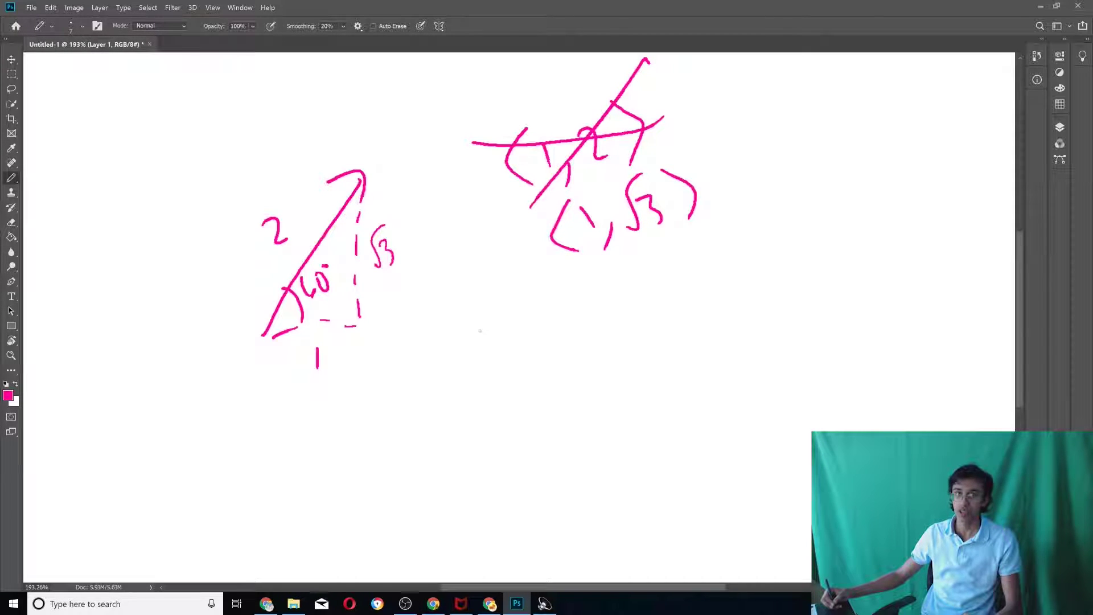
left_click_drag(501, 318, 612, 295)
left_click_drag(633, 274, 664, 295)
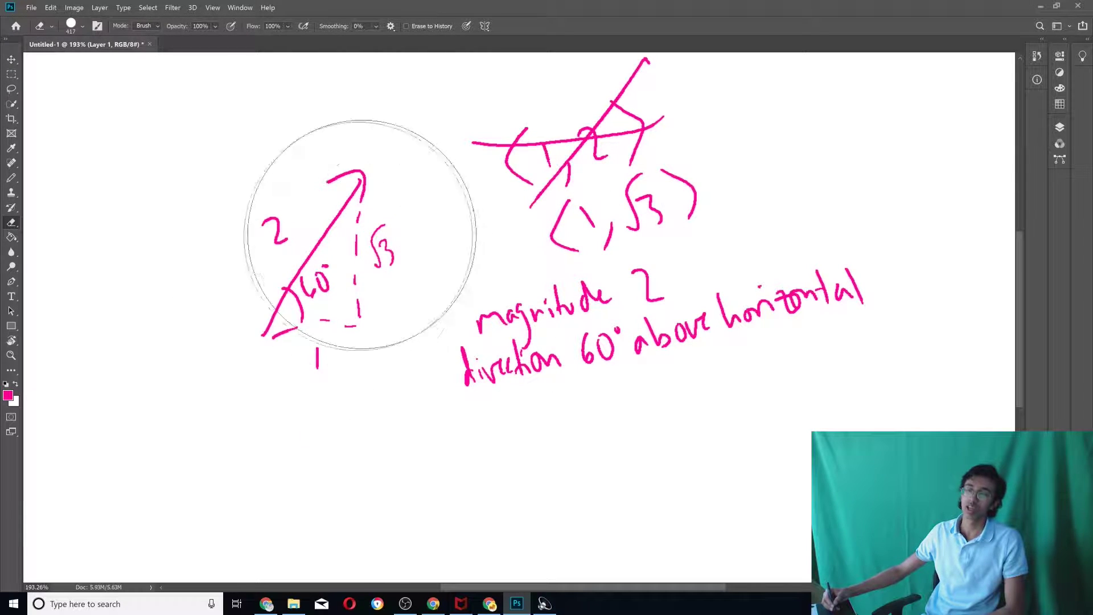
Erase the triangle sketch, clear the whole layer, and return to the Pencil tool
left_click_drag(342, 251, 308, 175)
key("ctrl+a")
key("Delete")
key("b")
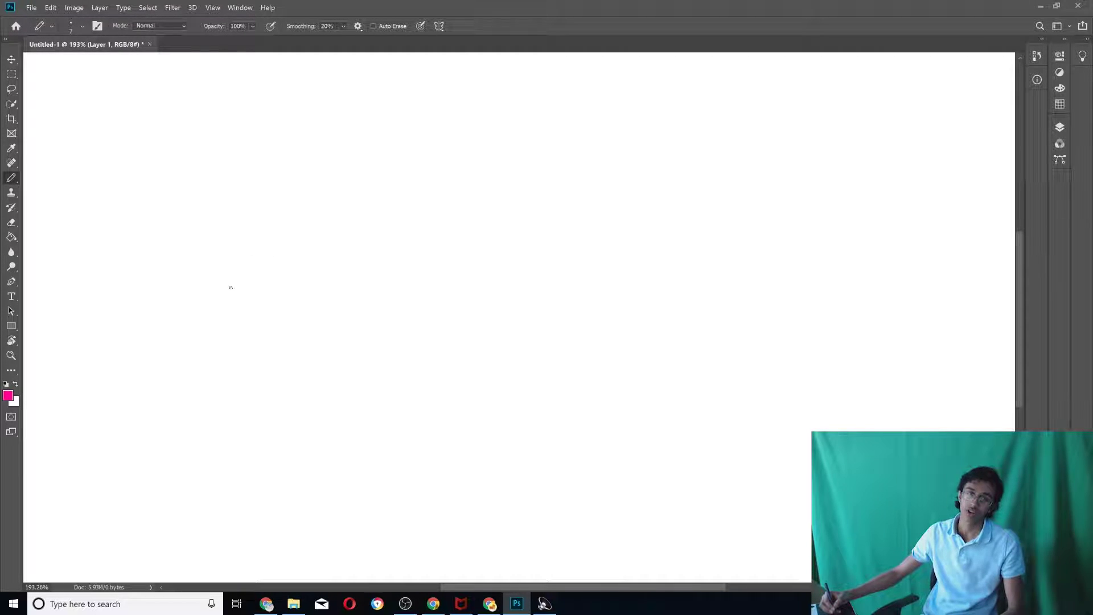
Draw a pink up-right arrow and a pink downward arrow, then circle each one
mouse_move(192, 295)
left_mouse_down()
mouse_move(283, 151)
mouse_move(277, 185)
left_mouse_up()
left_click_drag(251, 167, 285, 142)
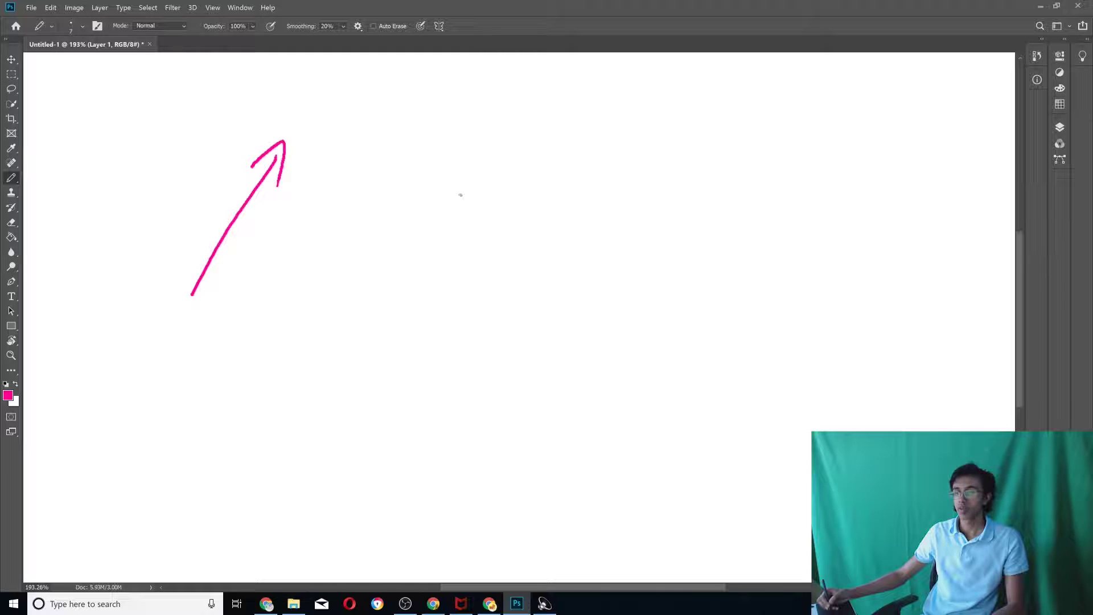
left_click_drag(478, 156, 425, 296)
left_click_drag(416, 246, 460, 263)
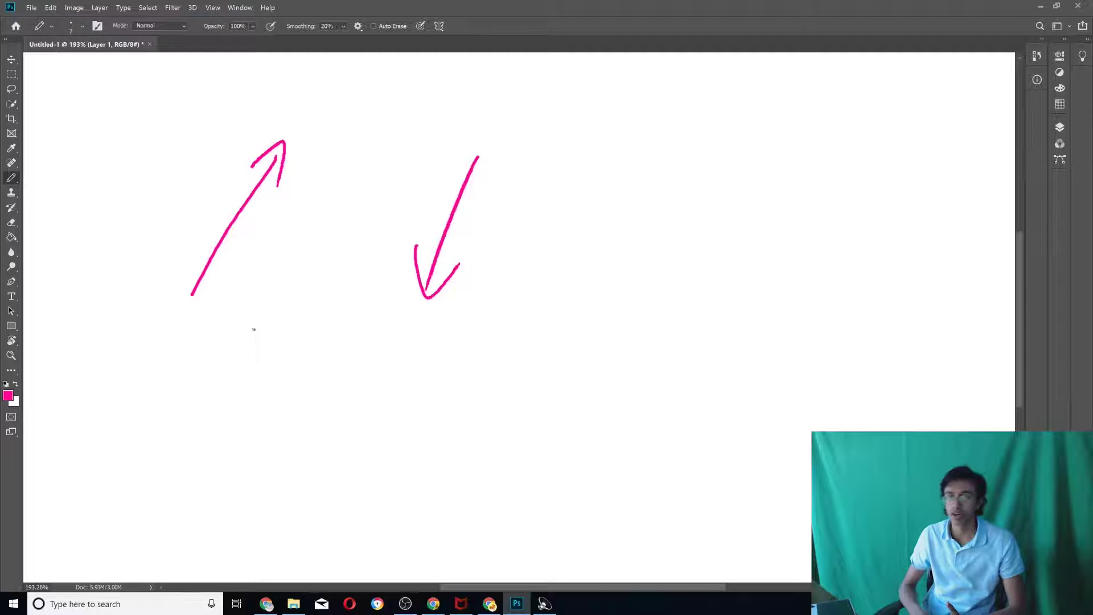
mouse_move(165, 215)
left_mouse_down()
mouse_move(301, 66)
mouse_move(157, 198)
left_mouse_up()
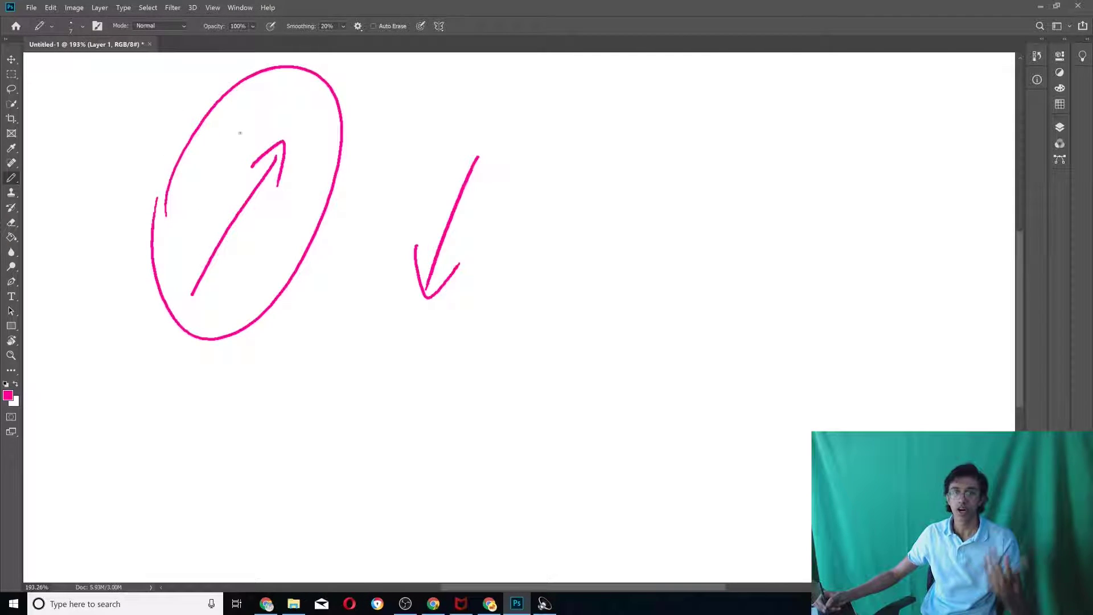
mouse_move(352, 189)
left_mouse_down()
mouse_move(326, 222)
mouse_move(344, 179)
left_mouse_up()
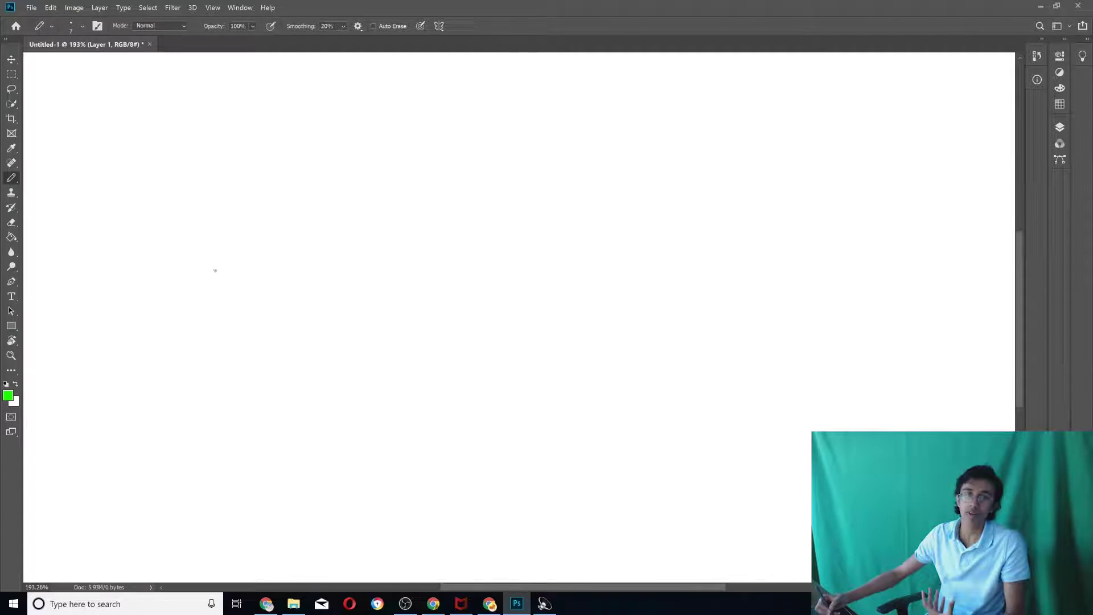
Draw a green up-right arrow plus a green up-left arrow
mouse_move(162, 304)
left_mouse_down()
mouse_move(238, 196)
mouse_move(215, 204)
mouse_move(242, 191)
mouse_move(237, 221)
left_mouse_up()
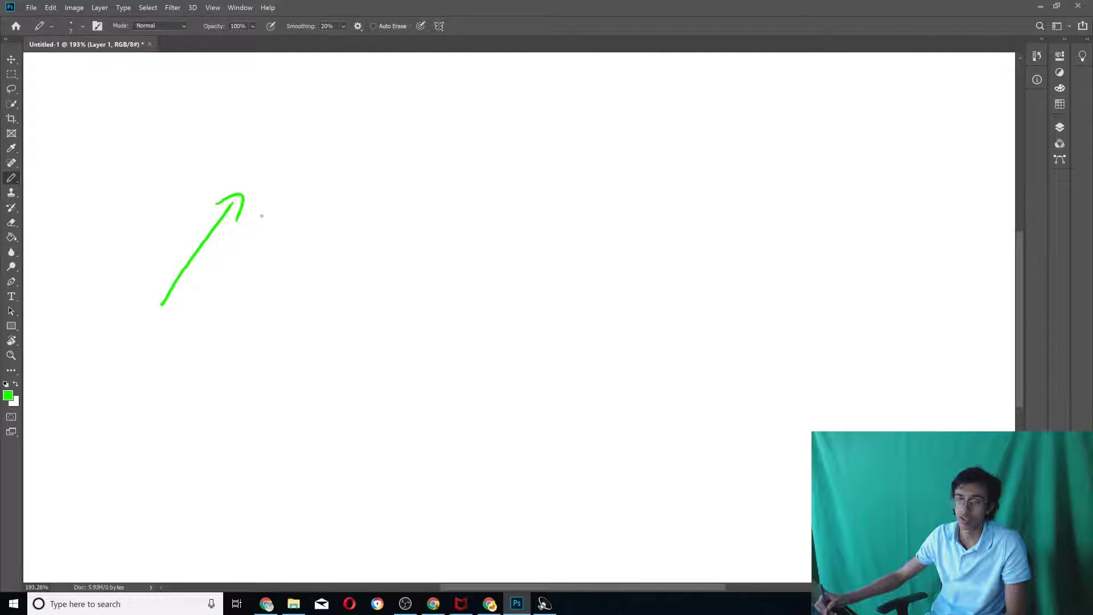
left_click_drag(277, 261, 315, 259)
left_click_drag(299, 245, 297, 272)
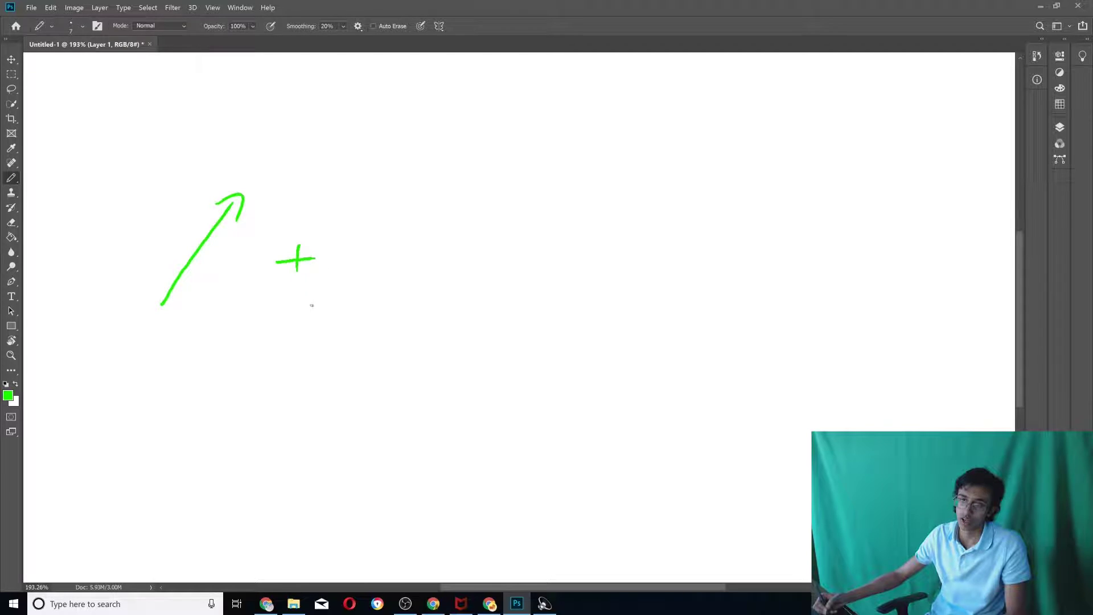
left_click_drag(413, 286, 348, 196)
left_click_drag(347, 235, 375, 199)
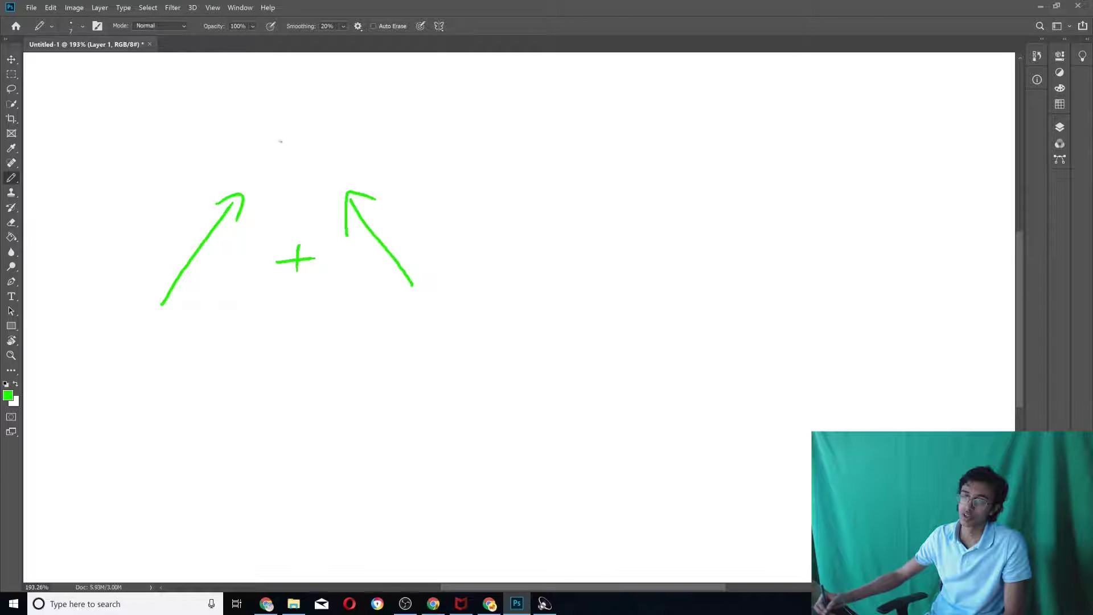
Sketch the tip-to-tail triangle below with the resultant from first tail to final tip
mouse_move(287, 517)
left_mouse_down()
mouse_move(381, 417)
mouse_move(376, 445)
left_mouse_up()
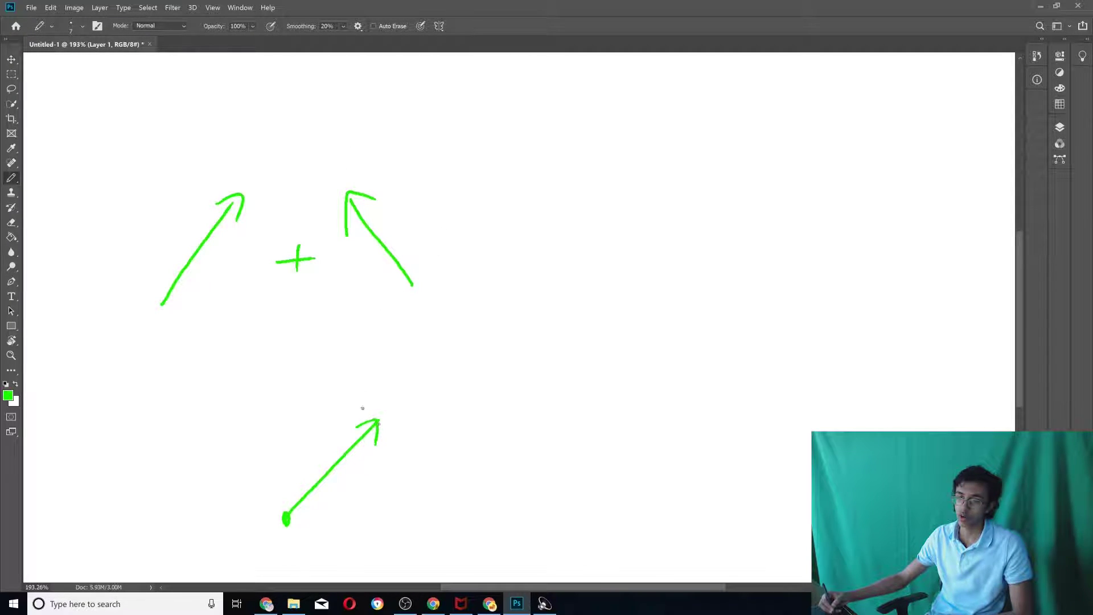
left_click_drag(378, 420, 296, 317)
mouse_move(298, 349)
left_mouse_down()
mouse_move(296, 318)
mouse_move(321, 331)
left_mouse_up()
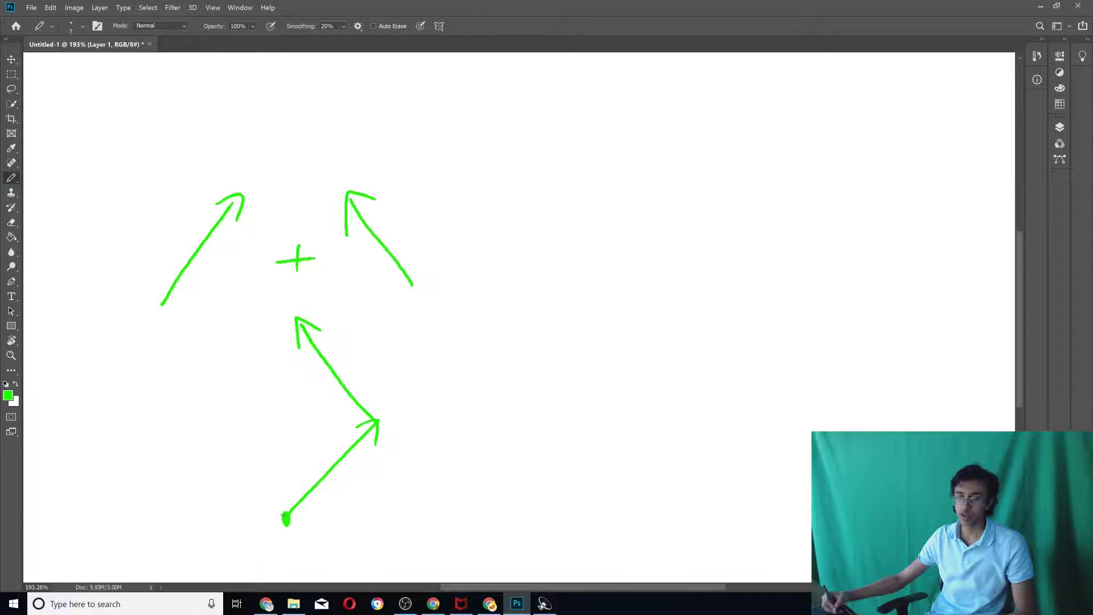
mouse_move(285, 517)
left_mouse_down()
mouse_move(296, 319)
mouse_move(312, 366)
left_mouse_up()
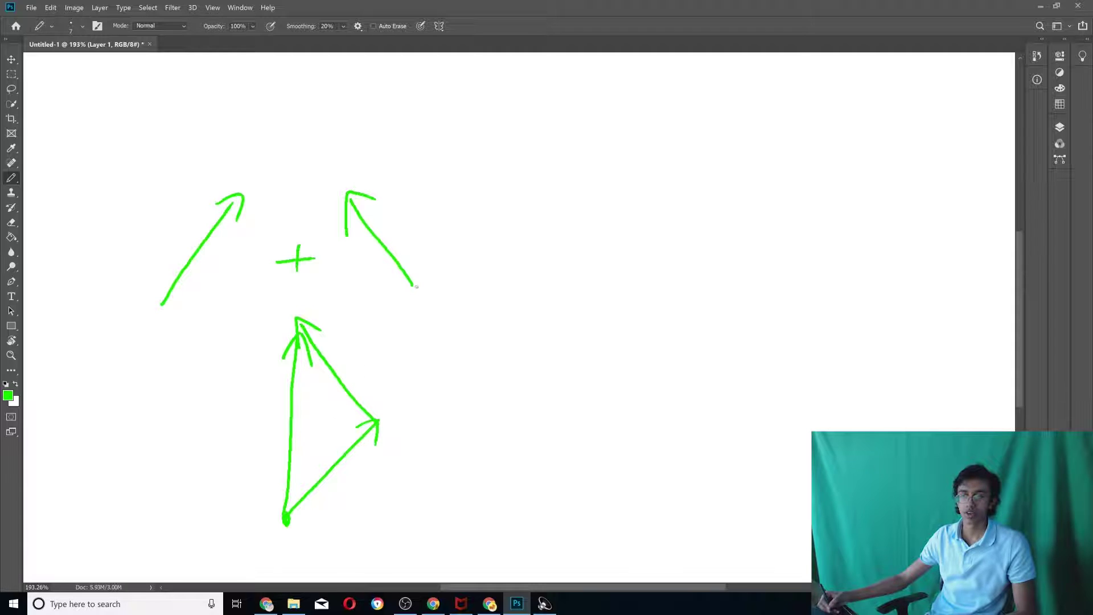
Add an equals sign and a tall resultant arrow after the sum
left_click_drag(440, 234, 463, 231)
left_click_drag(445, 247, 462, 246)
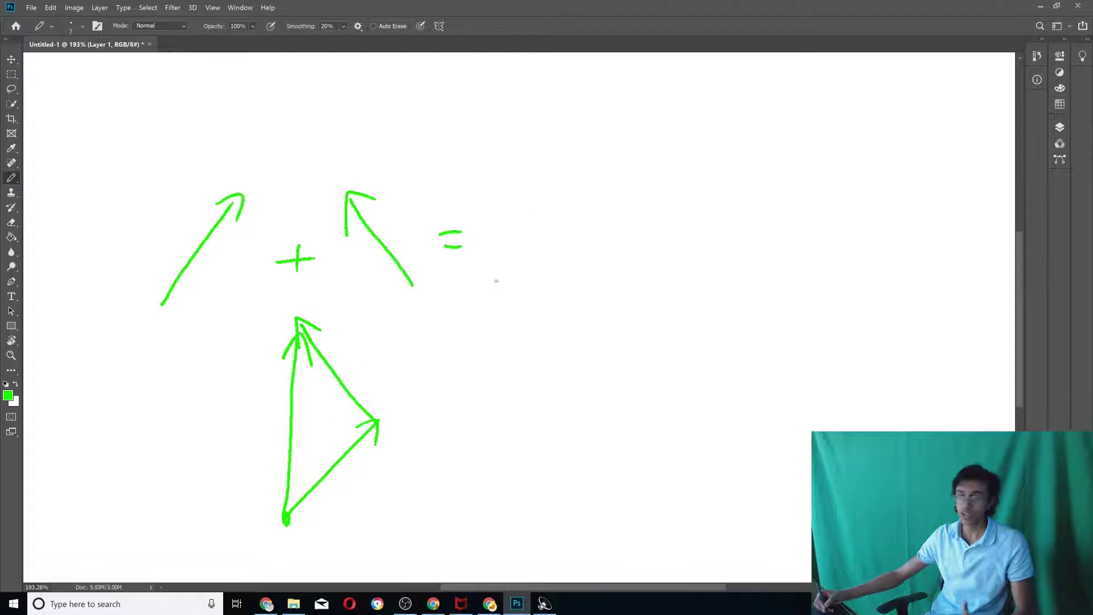
left_click_drag(524, 293, 537, 109)
mouse_move(515, 149)
left_mouse_down()
mouse_move(516, 139)
mouse_move(558, 140)
left_mouse_up()
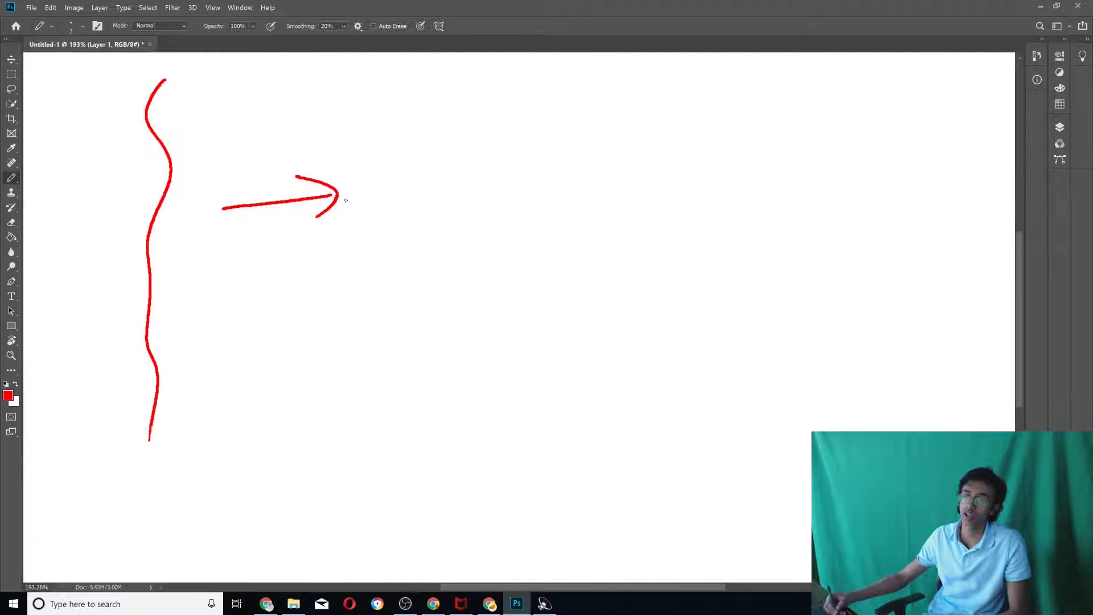
Draw a second red wavy line right of the arrow and set the foreground colour to blue
mouse_move(393, 118)
left_mouse_down()
mouse_move(407, 249)
mouse_move(406, 405)
left_mouse_up()
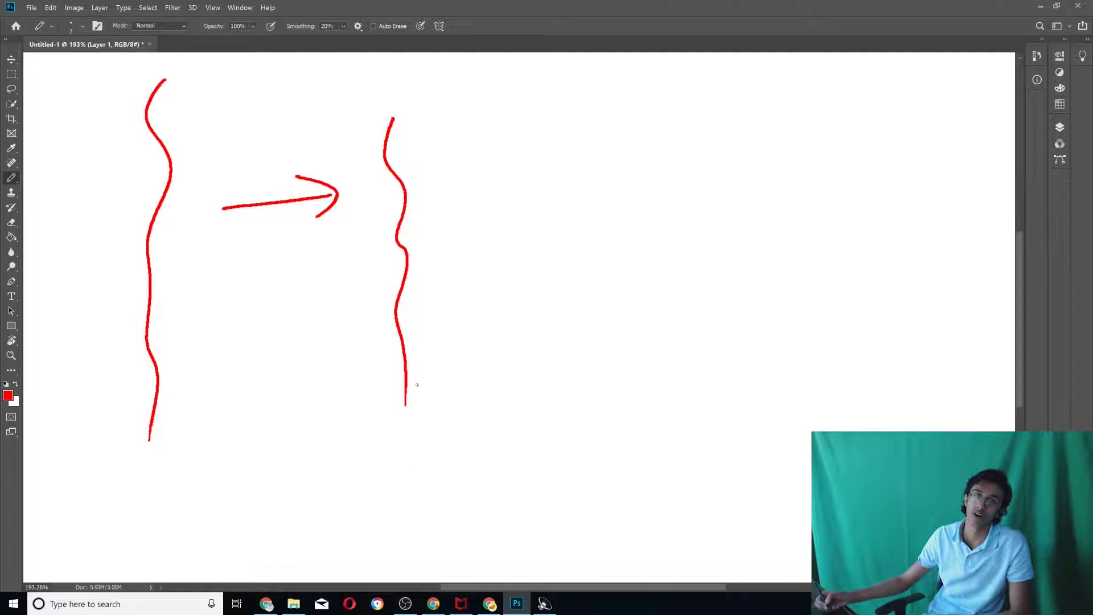
key("i")
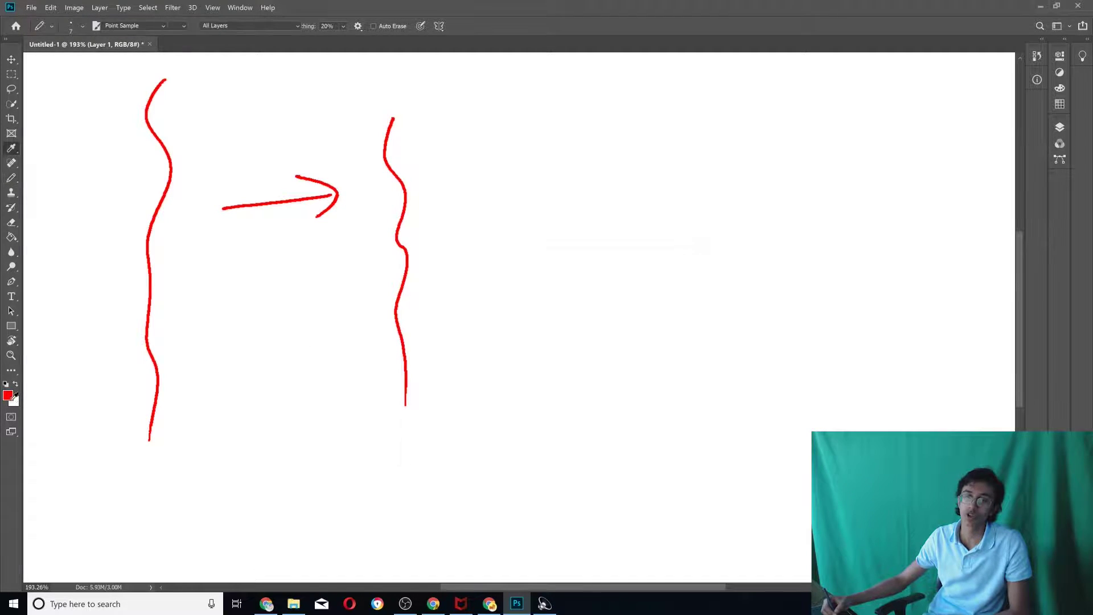
left_click(11, 395)
left_click(560, 339)
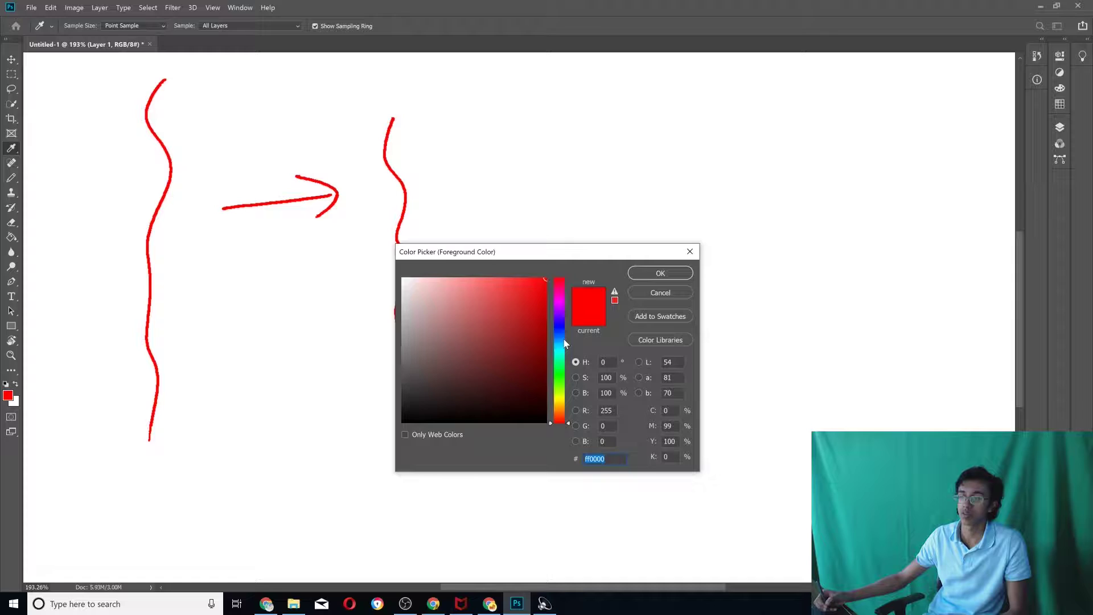
key("Return")
In blue, draw a downward arrow from the red arrow's tip and the resultant closing the triangle
key("b")
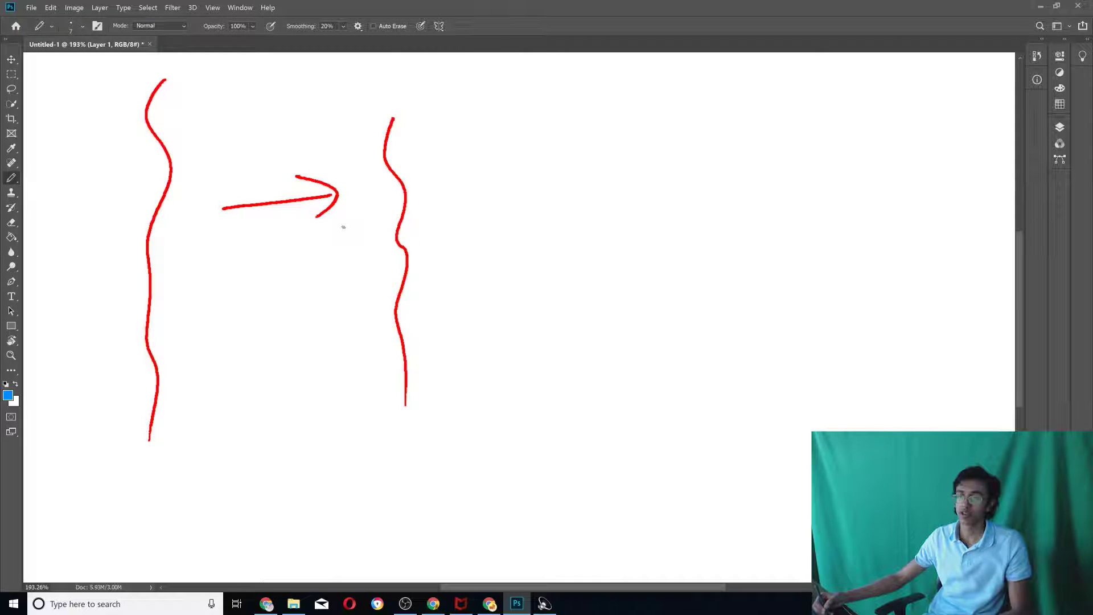
mouse_move(340, 195)
left_mouse_down()
mouse_move(347, 312)
mouse_move(335, 286)
mouse_move(363, 296)
left_mouse_up()
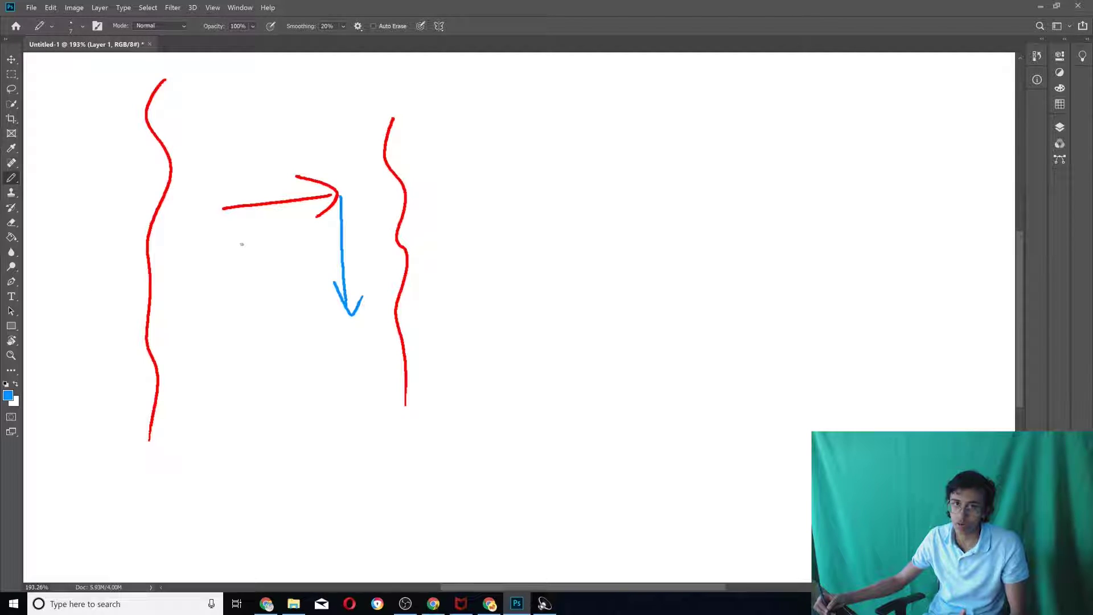
mouse_move(226, 204)
left_mouse_down()
mouse_move(312, 308)
mouse_move(332, 279)
left_mouse_up()
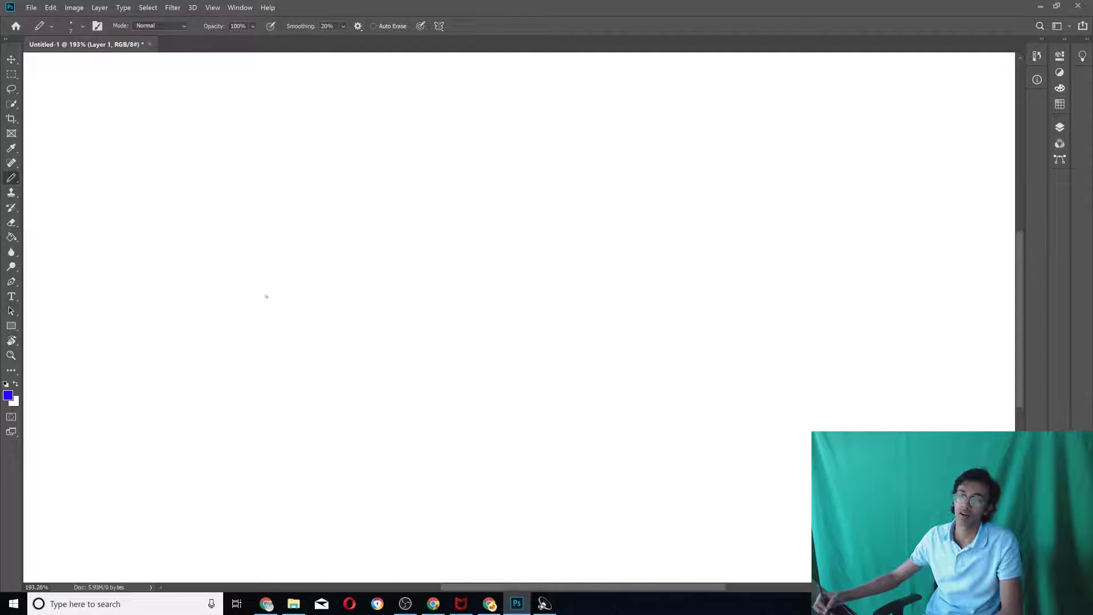
Sketch a blue vector minus a second vector, and start a tip-to-tail triangle below
mouse_move(215, 304)
left_mouse_down()
mouse_move(278, 200)
mouse_move(287, 212)
left_mouse_up()
left_click_drag(306, 255, 338, 250)
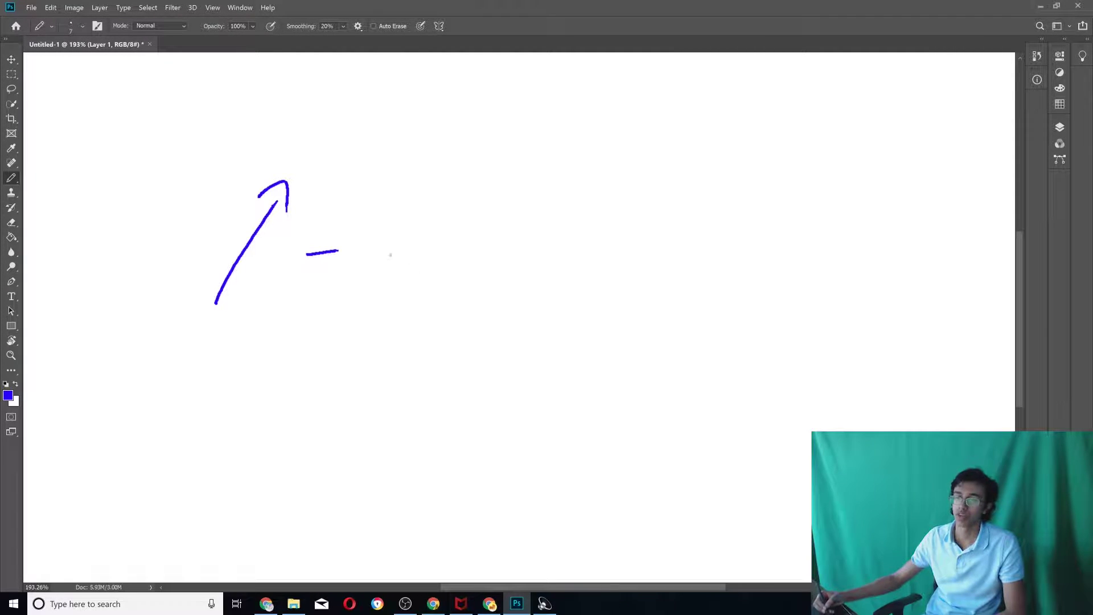
mouse_move(464, 275)
left_mouse_down()
mouse_move(388, 215)
mouse_move(381, 194)
mouse_move(406, 196)
left_mouse_up()
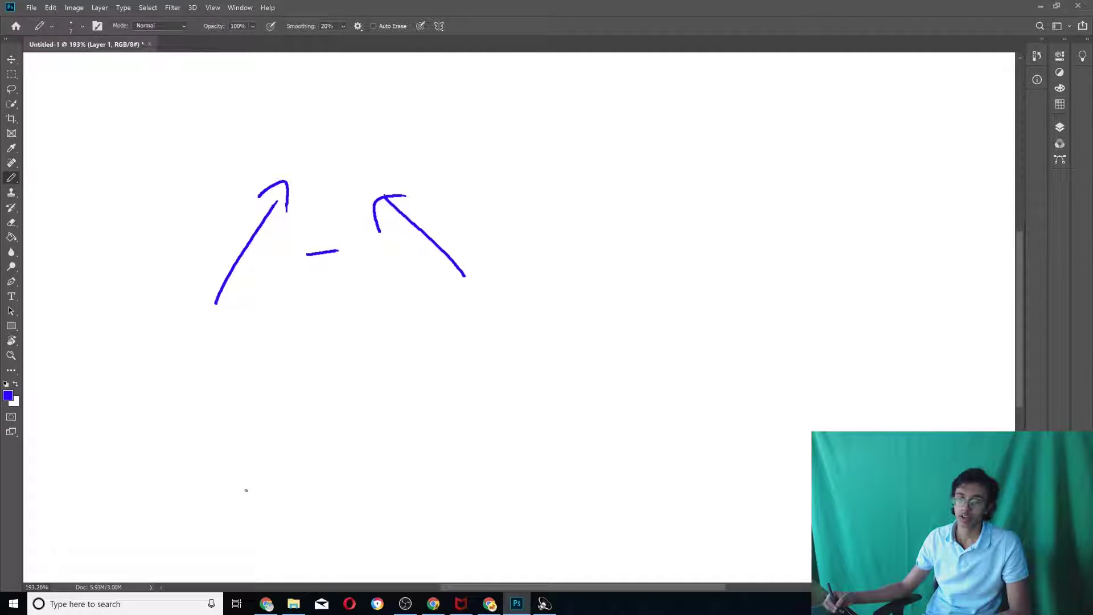
mouse_move(217, 491)
left_mouse_down()
mouse_move(283, 370)
mouse_move(285, 402)
left_mouse_up()
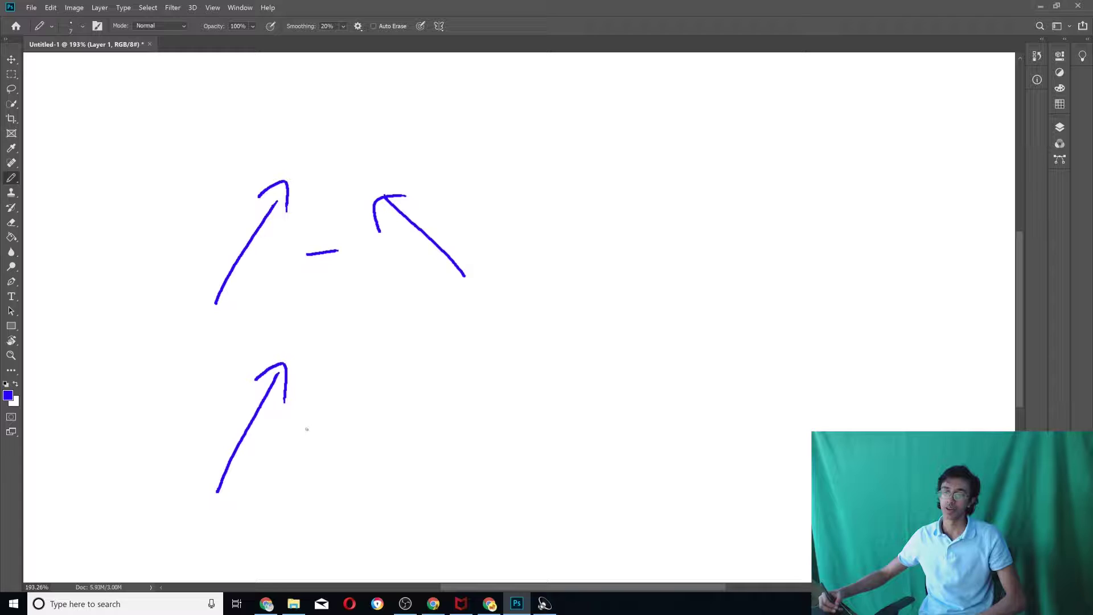
left_click_drag(285, 368, 329, 424)
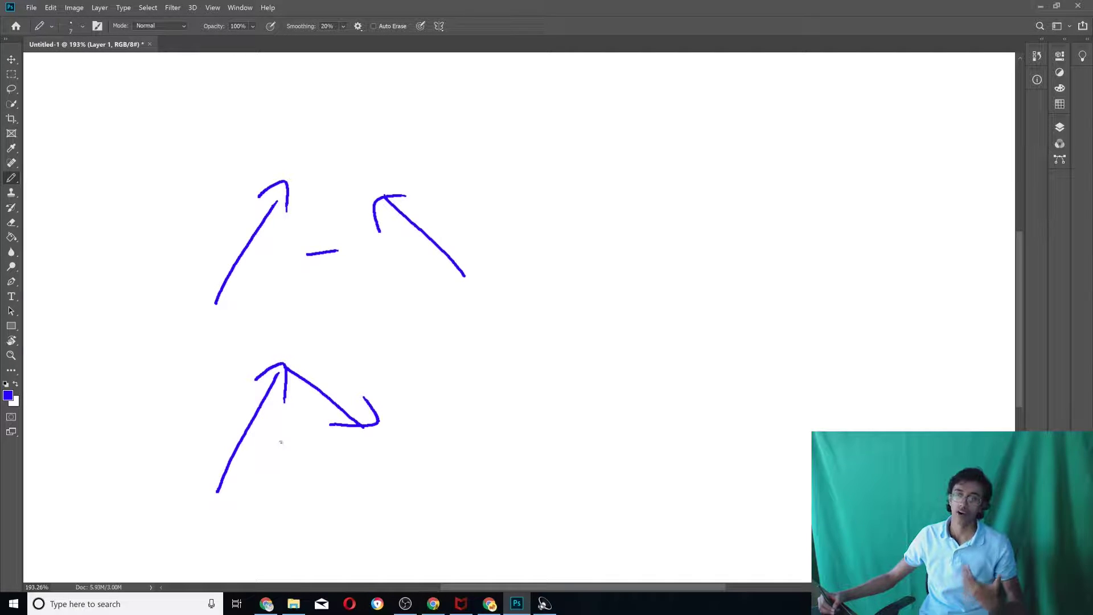
Switch to green and draw an equals sign after the subtraction
left_click(8, 395)
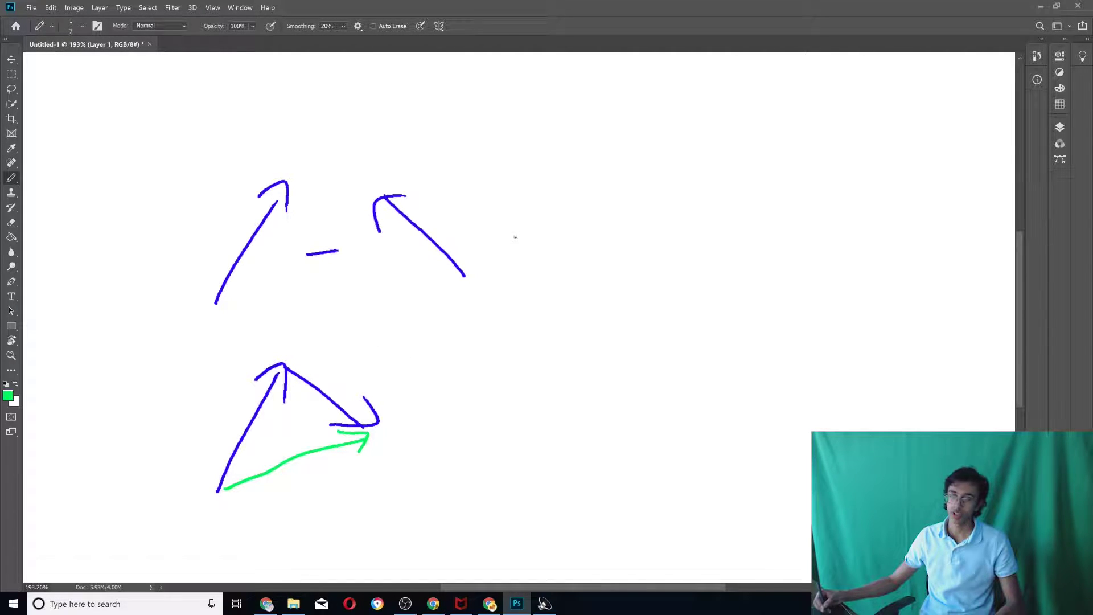
left_click_drag(514, 232, 534, 230)
mouse_move(515, 248)
left_mouse_down()
mouse_move(665, 210)
mouse_move(656, 229)
left_mouse_up()
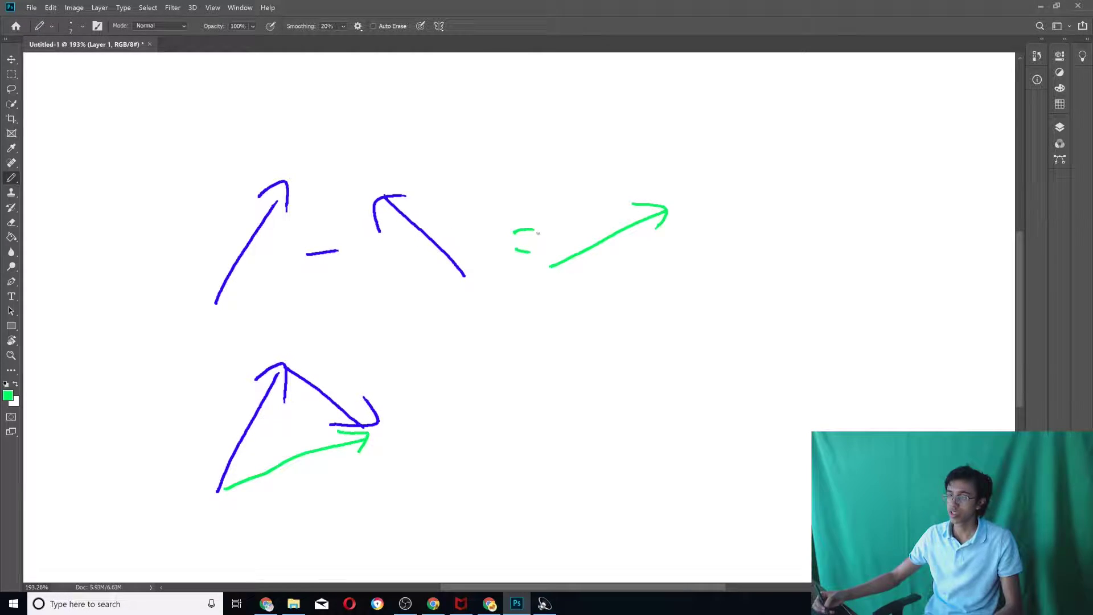
On the lower row, rewrite it as the first vector plus the bracketed reversed vector
left_click_drag(487, 376, 507, 375)
left_click_drag(495, 393, 511, 392)
mouse_move(548, 429)
left_mouse_down()
mouse_move(613, 320)
mouse_move(610, 345)
mouse_move(651, 371)
mouse_move(642, 387)
left_mouse_up()
left_click_drag(720, 303, 714, 420)
left_click_drag(704, 369, 733, 369)
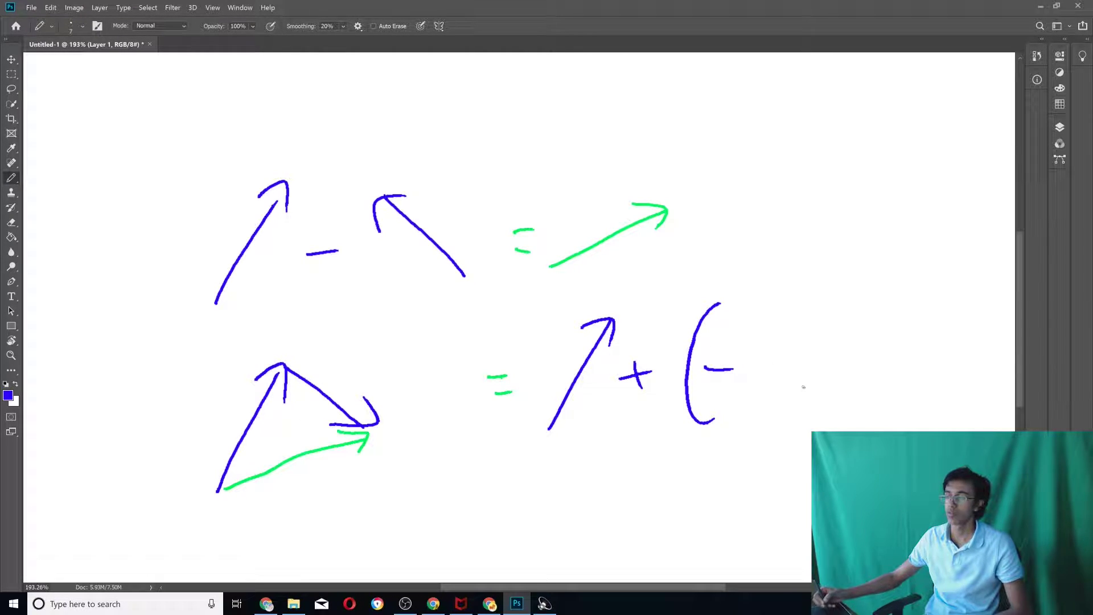
left_click_drag(820, 396, 754, 318)
mouse_move(752, 350)
left_mouse_down()
mouse_move(783, 320)
mouse_move(832, 424)
left_mouse_up()
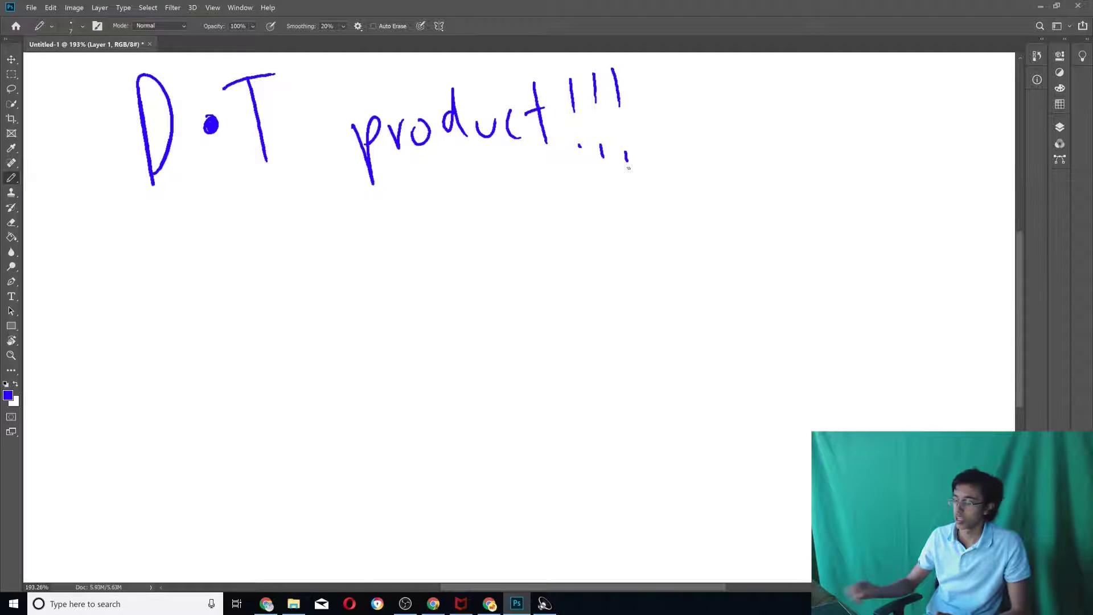
Draw two blue vectors from a shared tail, undoing a stray loop stroke
mouse_move(227, 420)
left_mouse_down()
mouse_move(315, 252)
mouse_move(312, 298)
mouse_move(402, 360)
left_mouse_up()
left_click_drag(346, 340, 379, 394)
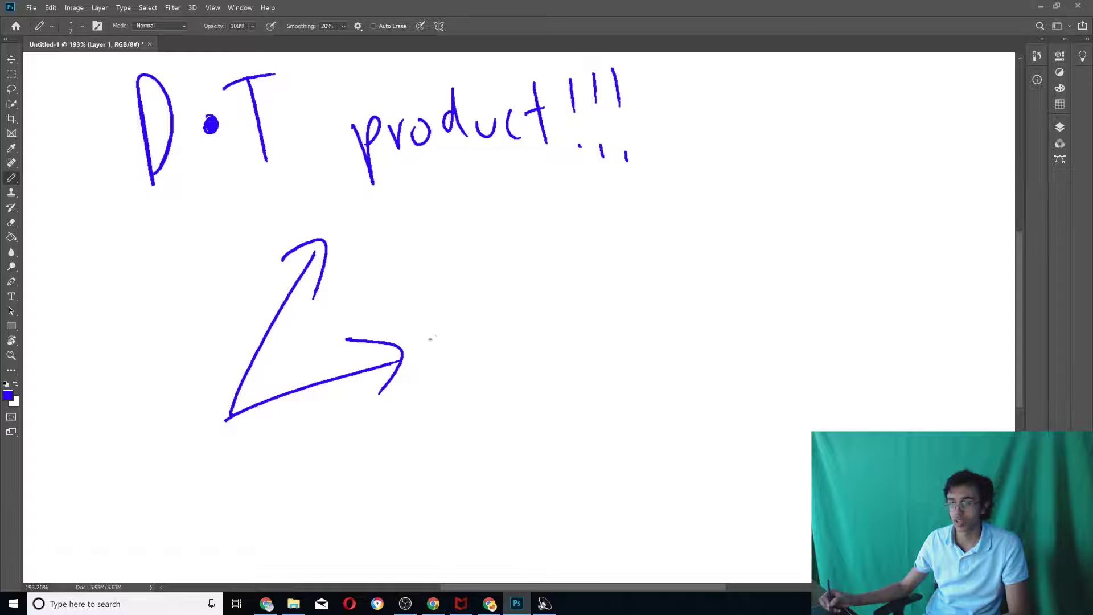
mouse_move(413, 353)
left_mouse_down()
mouse_move(336, 308)
mouse_move(310, 348)
left_mouse_up()
key("ctrl+z")
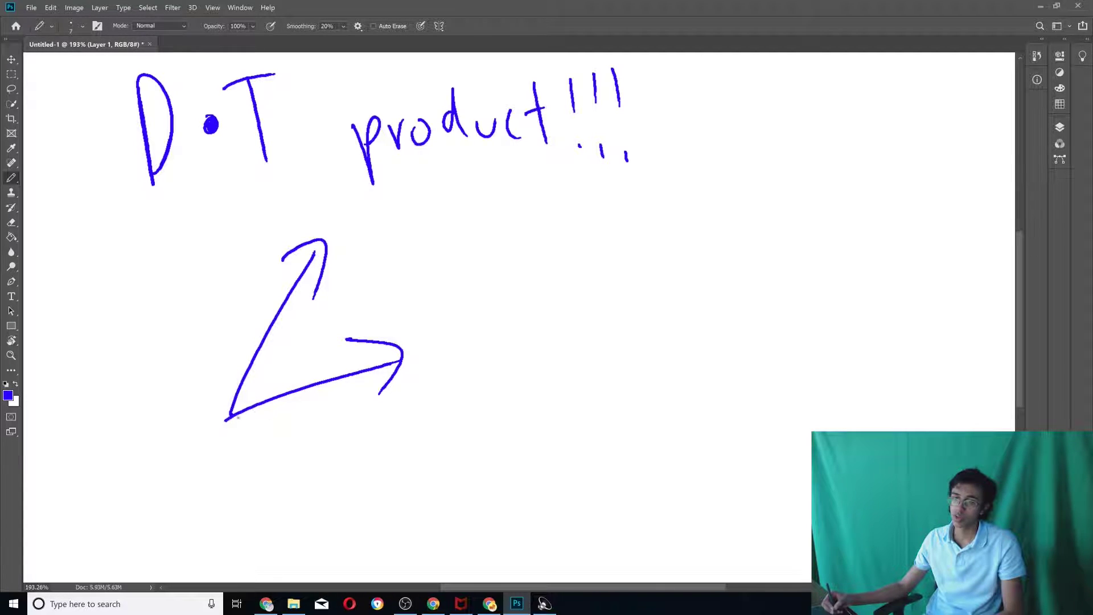
Add the projection line, a right-angle mark, and an ellipse around the base forming a cone
mouse_move(231, 417)
left_mouse_down()
mouse_move(351, 373)
mouse_move(343, 399)
mouse_move(317, 263)
mouse_move(340, 271)
left_mouse_up()
left_click_drag(333, 346, 321, 380)
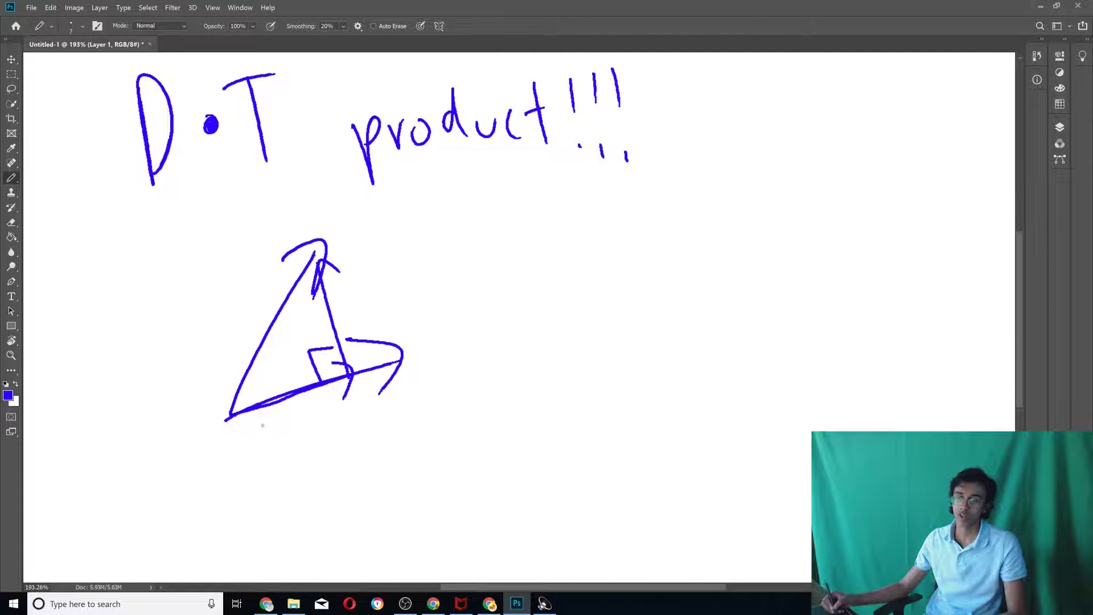
mouse_move(229, 402)
left_mouse_down()
mouse_move(370, 396)
mouse_move(246, 411)
mouse_move(242, 370)
mouse_move(227, 421)
left_mouse_up()
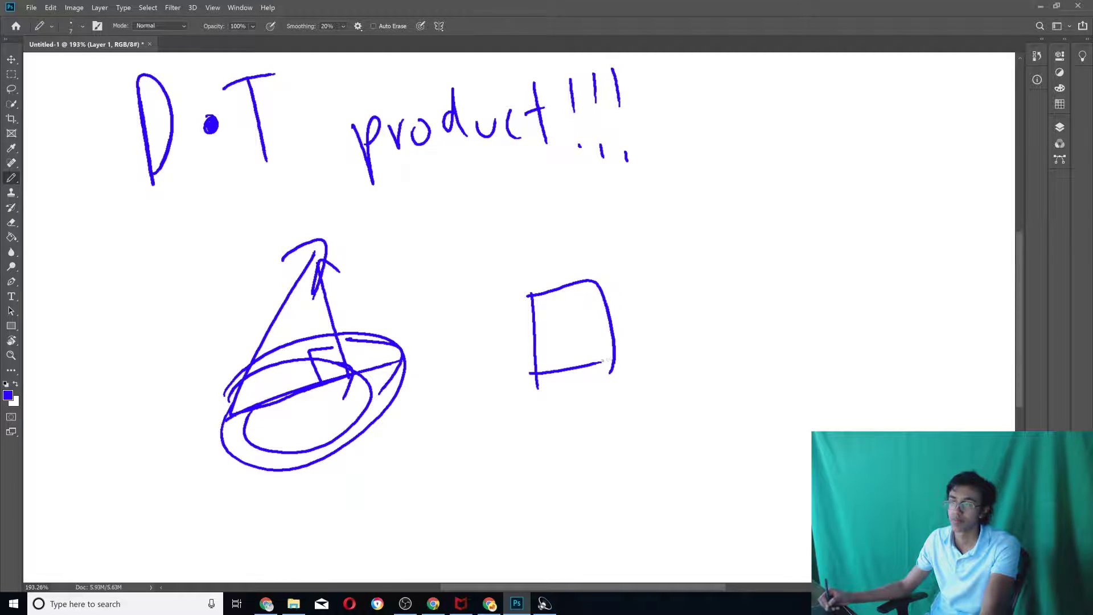
Label the first box m, draw a second box m to its right, and a displacement arrow
mouse_move(556, 318)
left_mouse_down()
mouse_move(576, 314)
mouse_move(590, 327)
left_mouse_up()
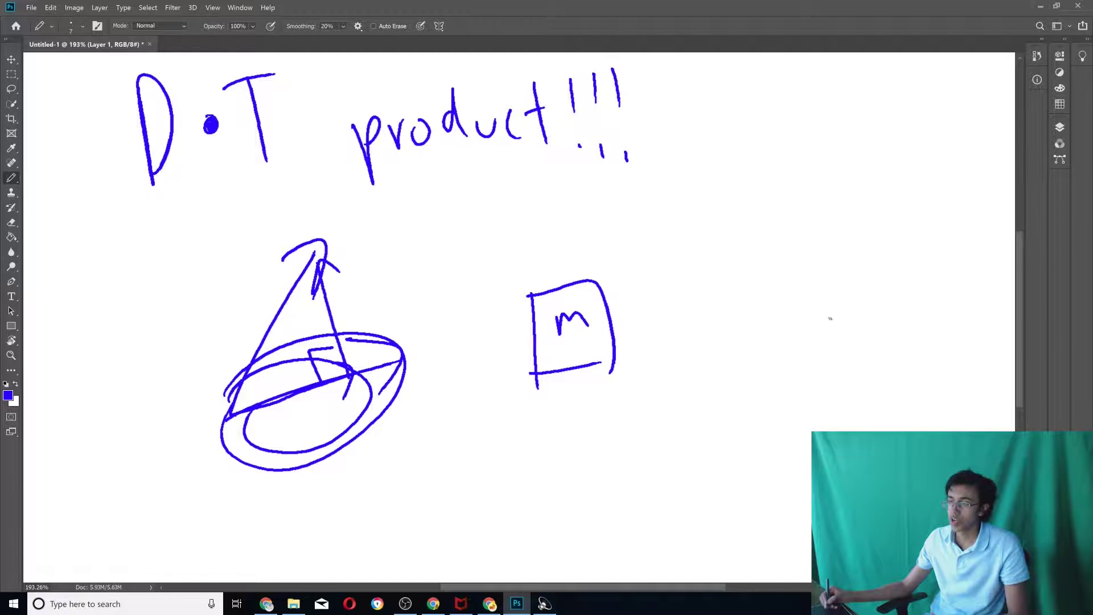
left_click_drag(827, 265, 832, 359)
mouse_move(828, 276)
left_mouse_down()
mouse_move(898, 319)
mouse_move(897, 351)
left_mouse_up()
mouse_move(831, 357)
left_mouse_down()
mouse_move(891, 345)
mouse_move(860, 310)
mouse_move(876, 327)
left_mouse_up()
left_click_drag(615, 335, 805, 296)
left_click_drag(744, 277, 780, 328)
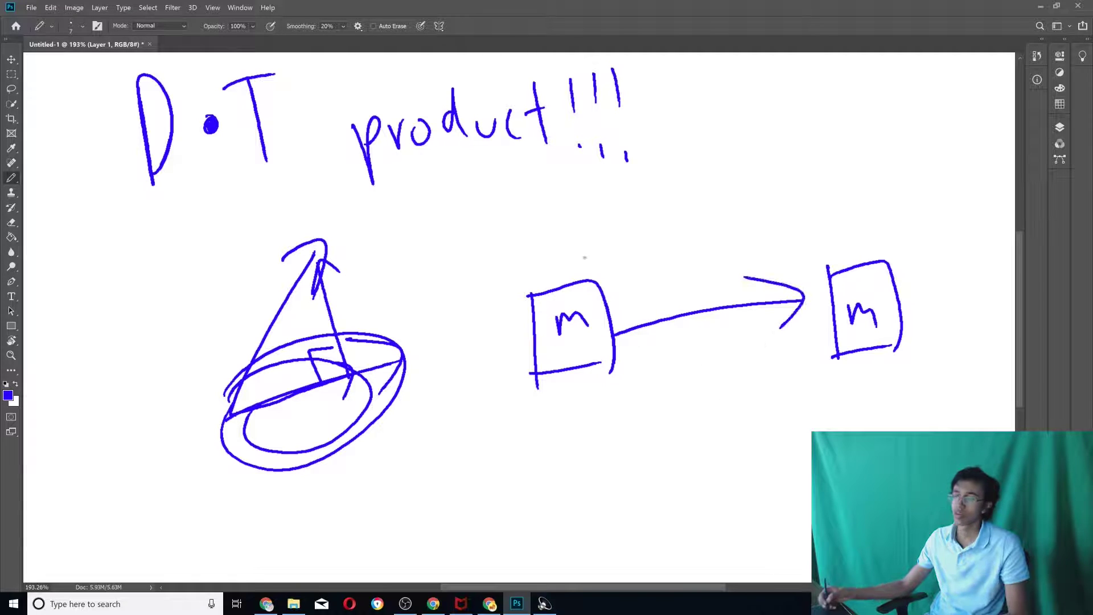
Draw force arrow F, label the displacement x, and add F's horizontal helping-force component
mouse_move(582, 280)
left_mouse_down()
mouse_move(646, 194)
mouse_move(641, 227)
left_mouse_up()
left_click_drag(595, 190, 581, 236)
left_click_drag(578, 215, 592, 211)
left_click_drag(691, 332, 725, 347)
left_click_drag(723, 329, 706, 346)
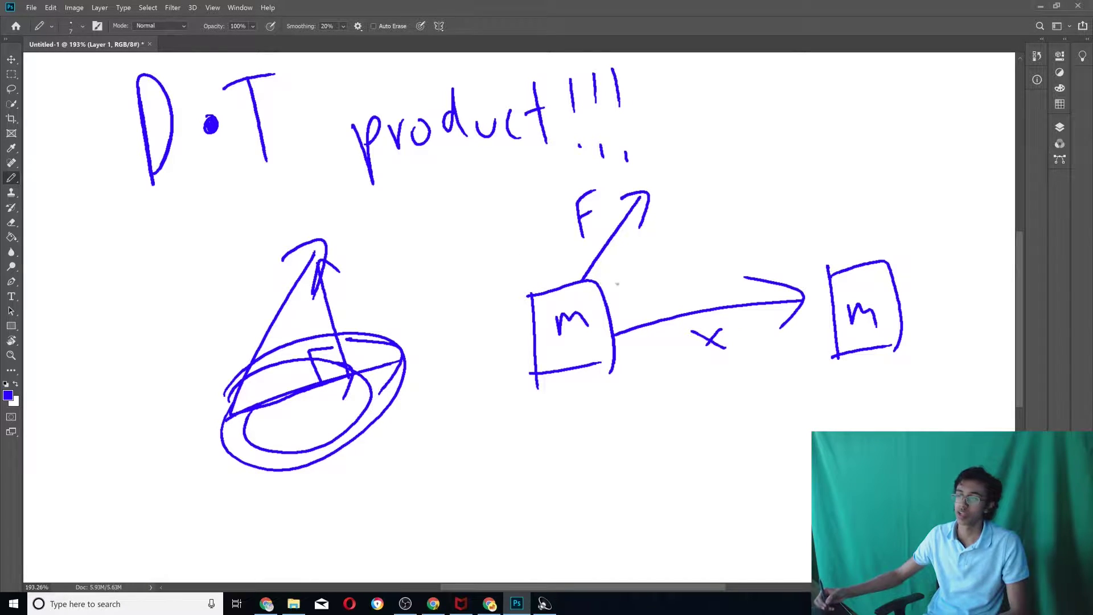
mouse_move(580, 282)
left_mouse_down()
mouse_move(676, 266)
mouse_move(663, 282)
left_mouse_up()
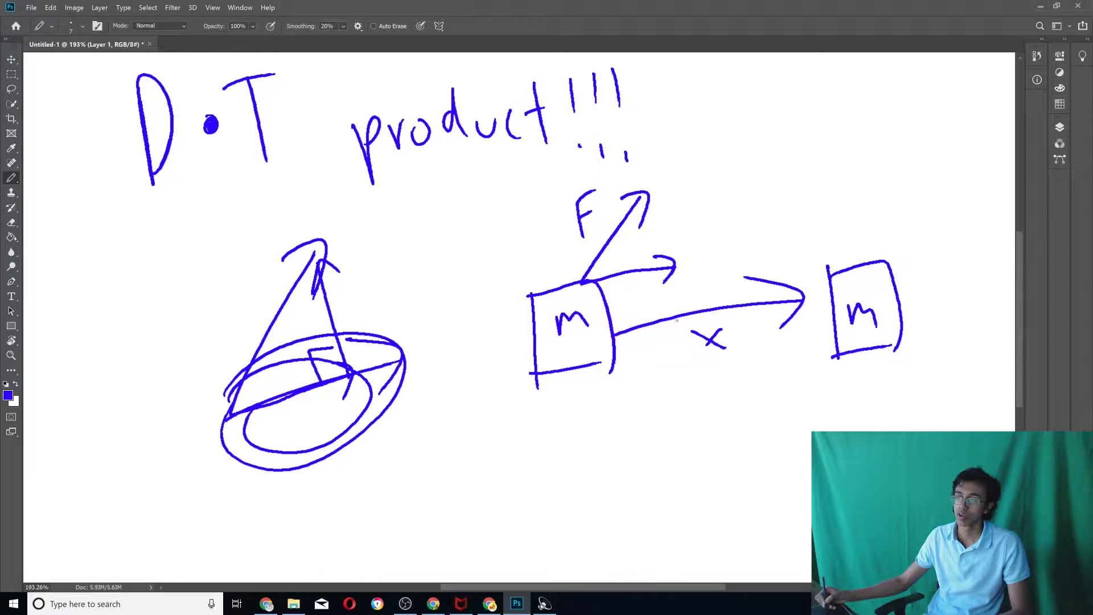
mouse_move(624, 281)
left_mouse_down()
mouse_move(626, 305)
mouse_move(693, 288)
left_mouse_up()
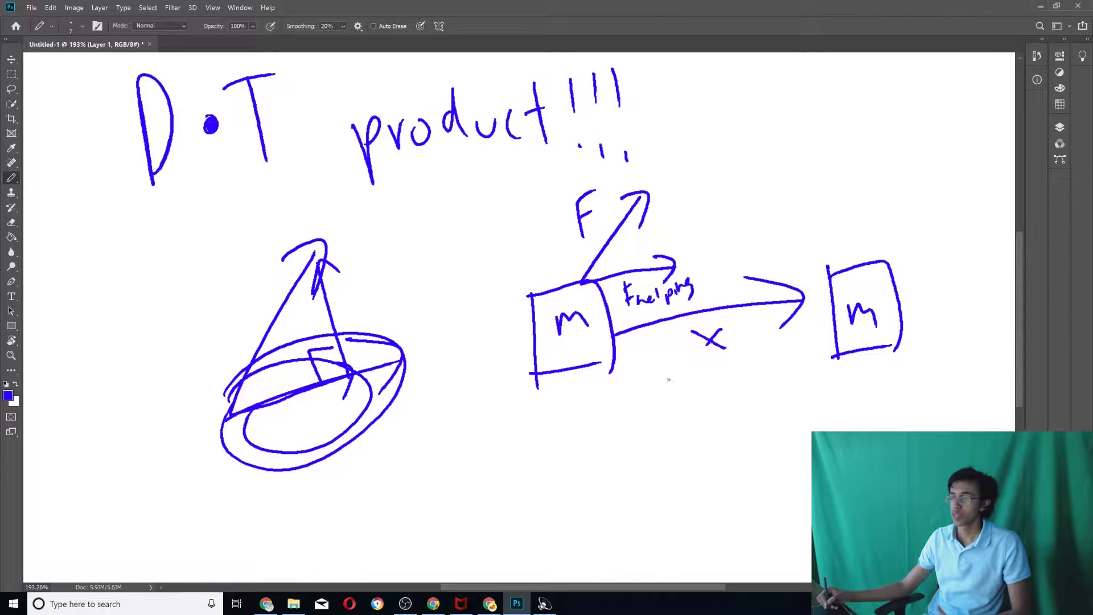
Write the helping-force term times x equals W below the diagram
mouse_move(551, 417)
left_mouse_down()
mouse_move(555, 454)
mouse_move(565, 417)
left_mouse_up()
left_click_drag(554, 440, 589, 450)
mouse_move(605, 443)
left_mouse_down()
mouse_move(608, 467)
mouse_move(630, 436)
mouse_move(636, 463)
left_mouse_up()
left_click_drag(647, 418, 664, 433)
left_click_drag(663, 416, 648, 434)
left_click_drag(633, 244, 648, 247)
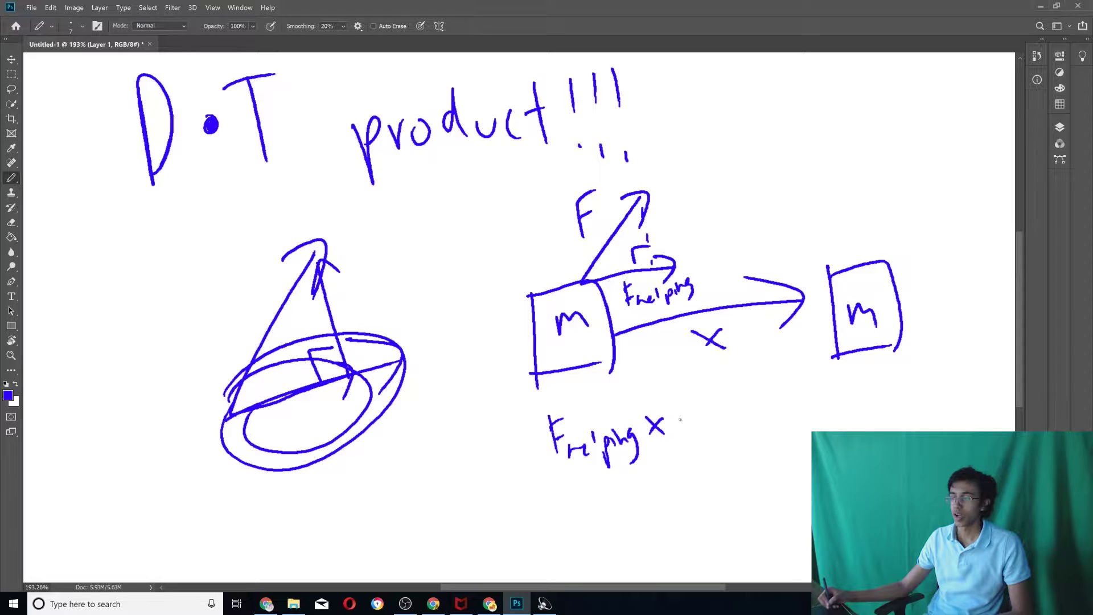
left_click_drag(676, 418, 692, 416)
left_click_drag(675, 431, 690, 430)
left_click_drag(700, 386, 740, 380)
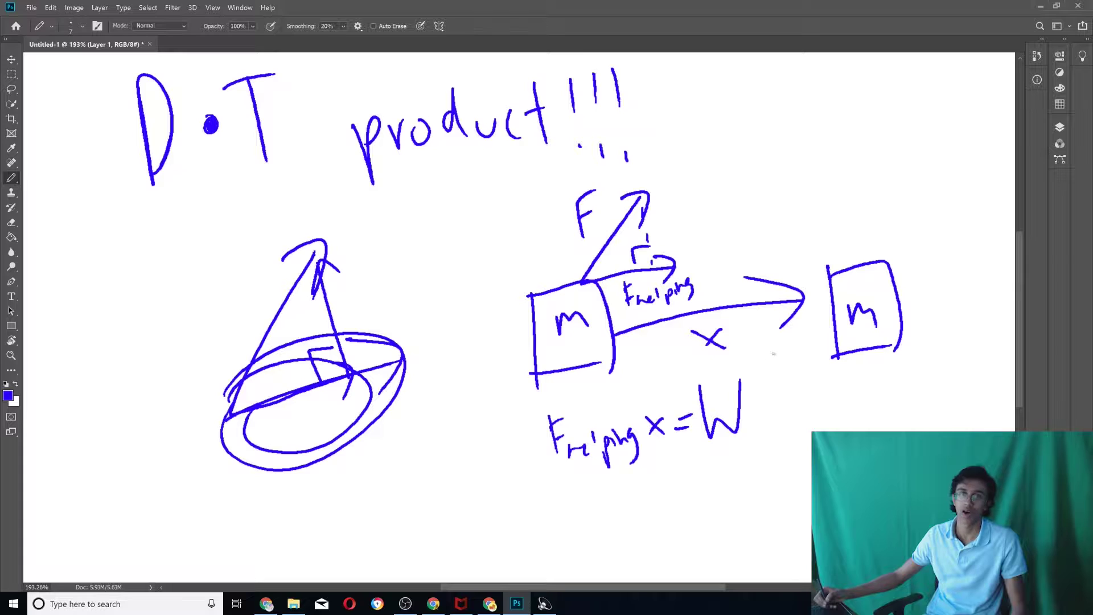
Extend the equation with = F · x
left_click_drag(759, 409, 770, 408)
left_click_drag(760, 420, 772, 418)
left_click_drag(797, 388, 802, 431)
left_click_drag(795, 393, 809, 389)
left_click(824, 406)
left_click_drag(844, 393, 860, 413)
left_click_drag(860, 393, 848, 414)
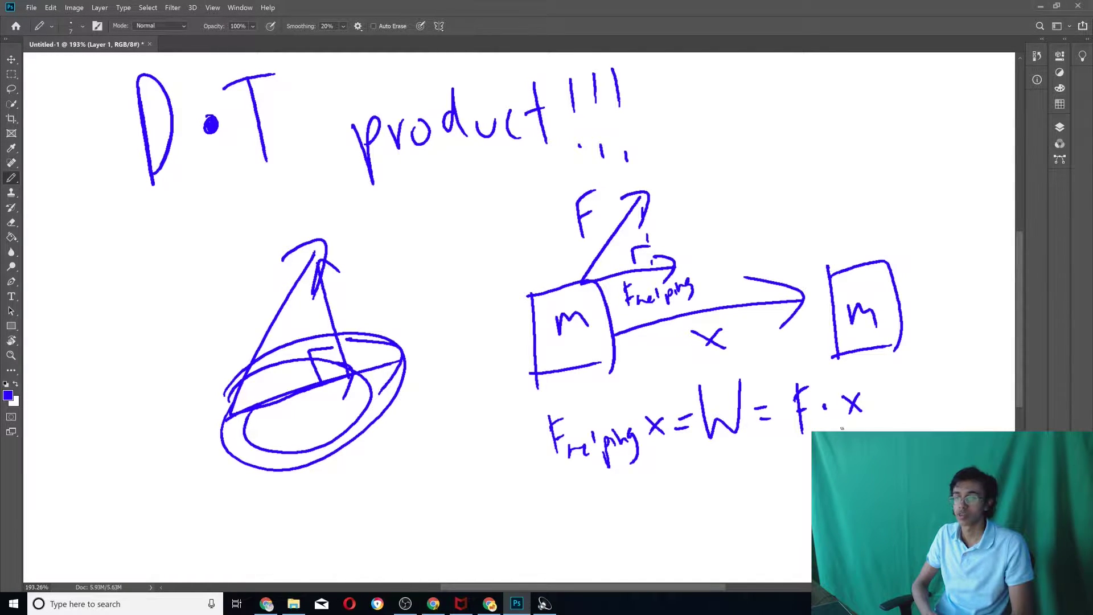
Erase below the title and draw vectors of length 2 and 3 meeting at 30°
left_click_drag(153, 472, 740, 319)
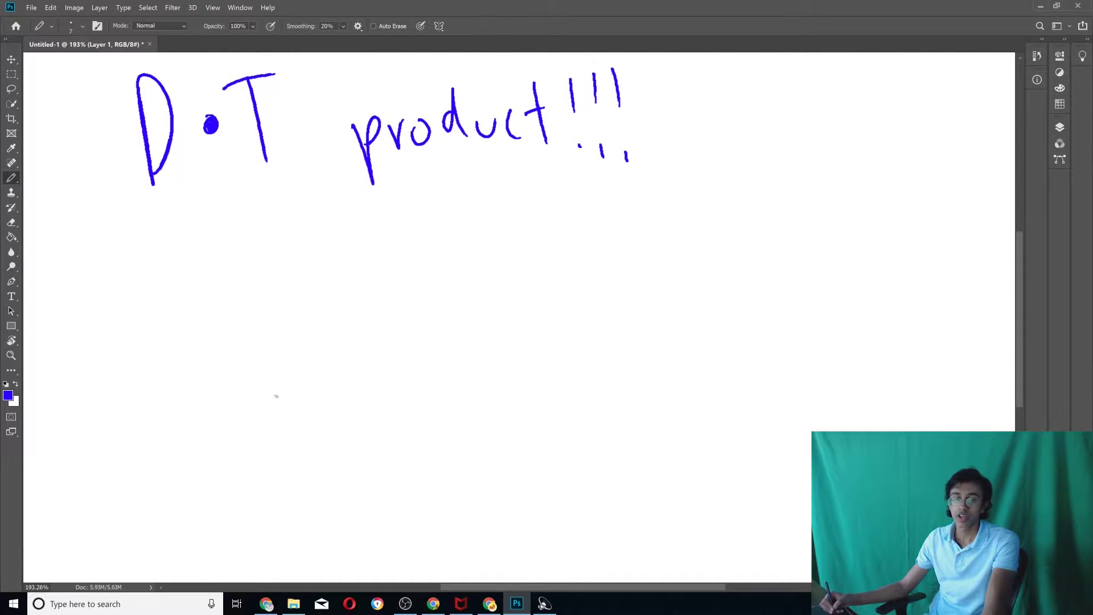
mouse_move(274, 397)
left_mouse_down()
mouse_move(457, 241)
mouse_move(452, 277)
left_mouse_up()
left_click_drag(317, 271, 351, 294)
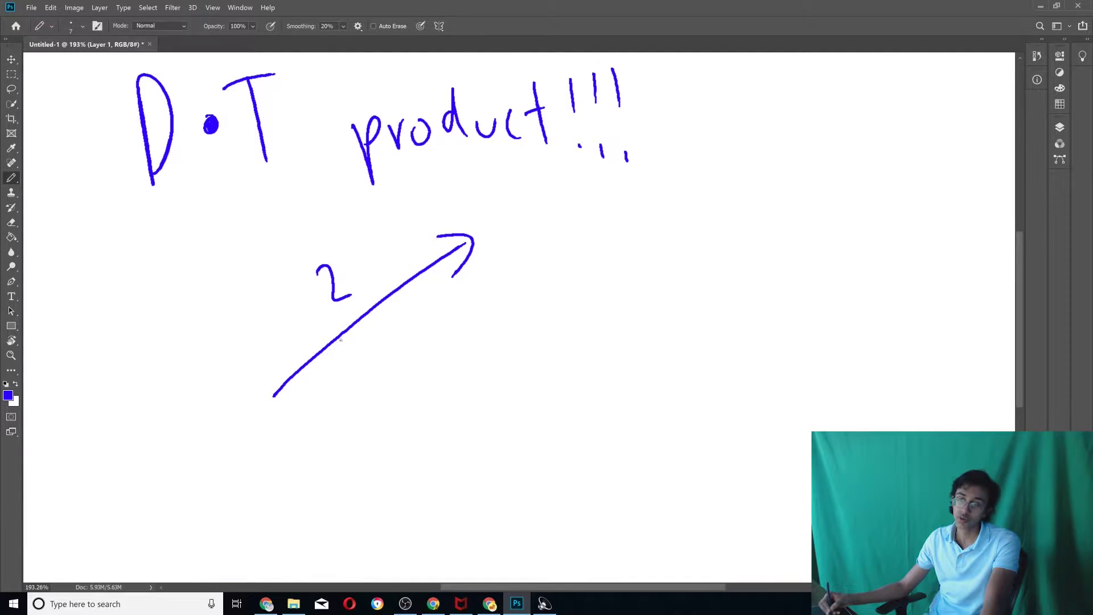
mouse_move(274, 396)
left_mouse_down()
mouse_move(583, 369)
mouse_move(605, 352)
mouse_move(639, 365)
left_mouse_up()
mouse_move(575, 340)
left_mouse_down()
mouse_move(623, 354)
mouse_move(602, 387)
left_mouse_up()
mouse_move(419, 417)
left_mouse_down()
mouse_move(450, 430)
mouse_move(441, 461)
left_mouse_up()
mouse_move(335, 348)
left_mouse_down()
mouse_move(338, 384)
mouse_move(361, 348)
mouse_move(361, 369)
mouse_move(380, 362)
mouse_move(388, 331)
left_mouse_up()
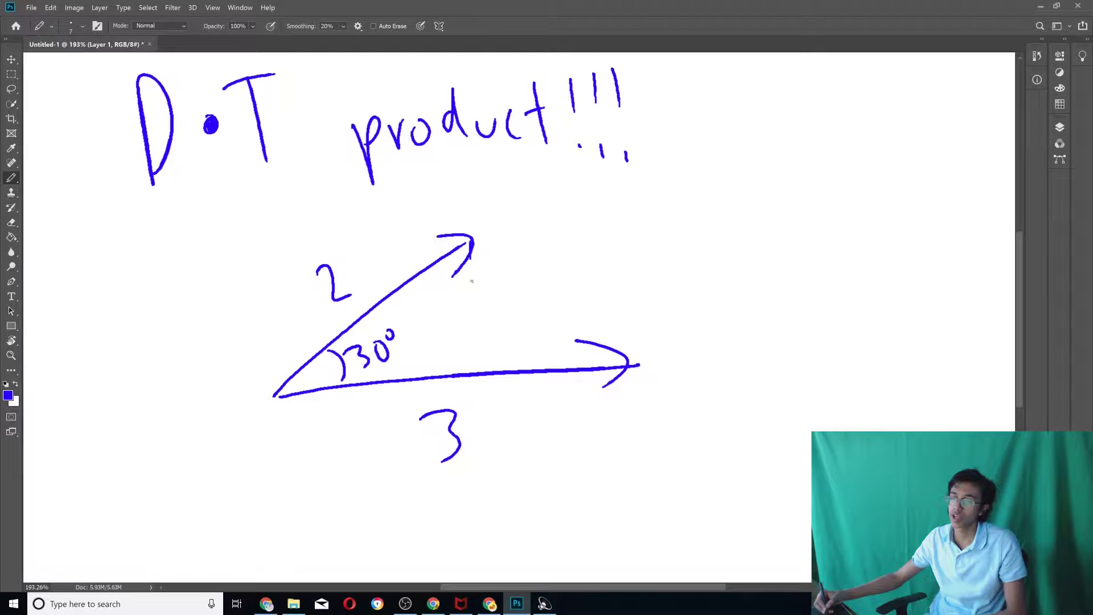
Dot a perpendicular projection onto the 3 vector with a right-angle mark, and redraw the arrowhead
left_click(470, 292)
left_click(469, 312)
left_click(475, 338)
left_click(474, 357)
left_click(472, 368)
mouse_move(465, 344)
left_mouse_down()
mouse_move(451, 370)
mouse_move(474, 373)
mouse_move(455, 393)
left_mouse_up()
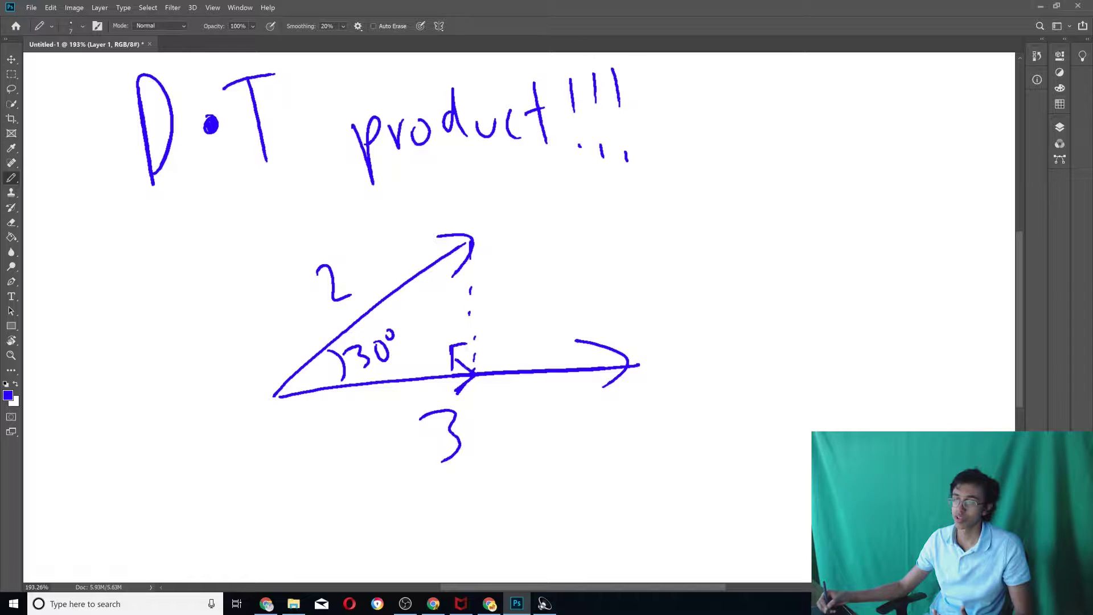
left_click_drag(452, 276, 484, 263)
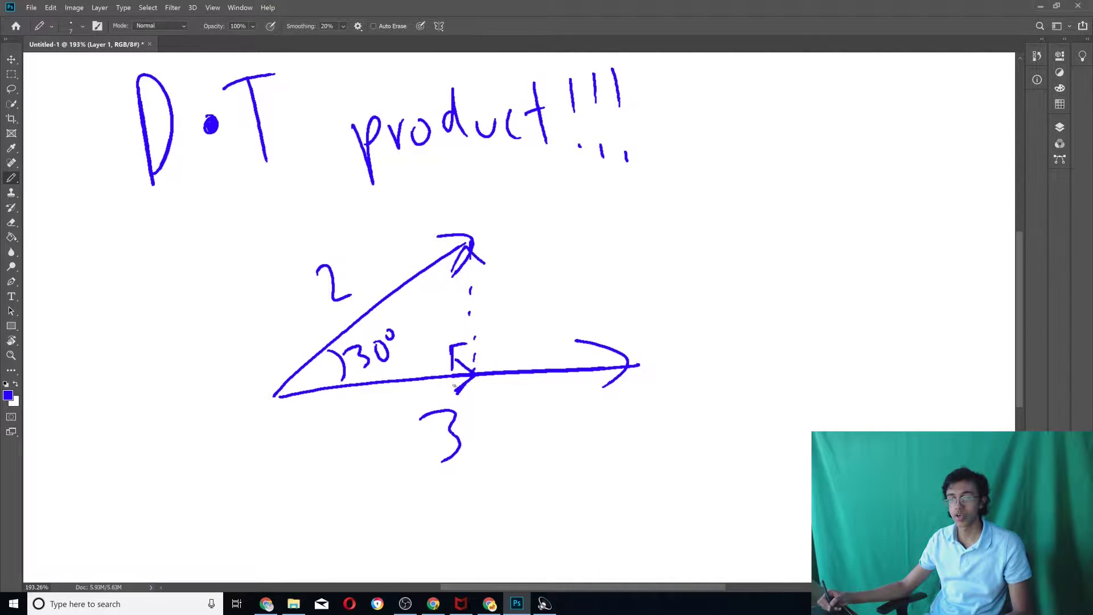
Write 2cos30°(3) = beside the diagram
left_click_drag(614, 231, 634, 261)
mouse_move(655, 240)
left_mouse_down()
mouse_move(652, 256)
mouse_move(666, 239)
left_mouse_up()
mouse_move(687, 235)
left_mouse_down()
mouse_move(675, 257)
mouse_move(696, 251)
left_mouse_up()
mouse_move(726, 214)
left_mouse_down()
mouse_move(722, 222)
mouse_move(739, 209)
mouse_move(766, 259)
left_mouse_up()
left_click_drag(775, 215, 781, 257)
left_click_drag(798, 198, 802, 268)
left_click_drag(685, 328, 697, 325)
left_click_drag(687, 340, 700, 338)
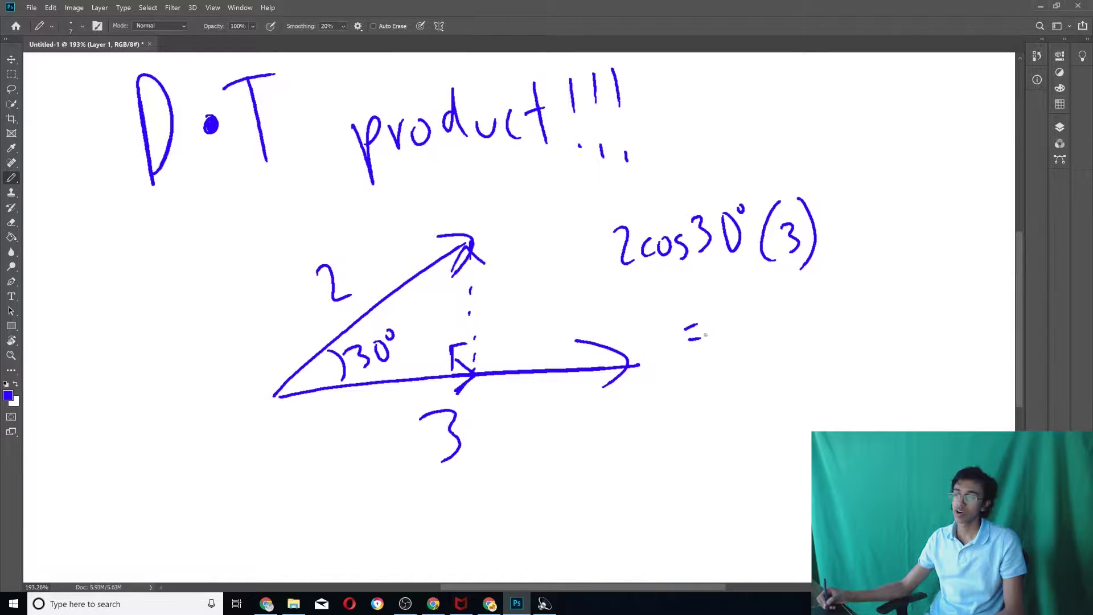
Write 6√3/2 and simplify it to 3√3, then undo to remove the calculation
mouse_move(745, 301)
left_mouse_down()
mouse_move(741, 323)
mouse_move(790, 288)
left_mouse_up()
left_click_drag(787, 302, 788, 327)
mouse_move(759, 345)
left_mouse_down()
mouse_move(779, 338)
mouse_move(792, 362)
left_mouse_up()
left_click_drag(801, 323, 810, 319)
left_click_drag(813, 330, 806, 338)
mouse_move(837, 297)
left_mouse_down()
mouse_move(854, 303)
mouse_move(847, 329)
left_mouse_up()
mouse_move(861, 319)
left_mouse_down()
mouse_move(873, 284)
mouse_move(894, 275)
left_mouse_up()
mouse_move(888, 290)
left_mouse_down()
mouse_move(905, 307)
mouse_move(894, 319)
left_mouse_up()
key("ctrl+z")
key("ctrl+z")
key("ctrl+z")
key("ctrl+z")
key("ctrl+z")
key("ctrl+z")
key("ctrl+z")
key("ctrl+z")
key("ctrl+z")
key("ctrl+z")
key("ctrl+z")
key("ctrl+z")
key("ctrl+z")
key("ctrl+z")
key("ctrl+z")
key("ctrl+z")
key("ctrl+z")
key("ctrl+z")
key("ctrl+z")
key("ctrl+z")
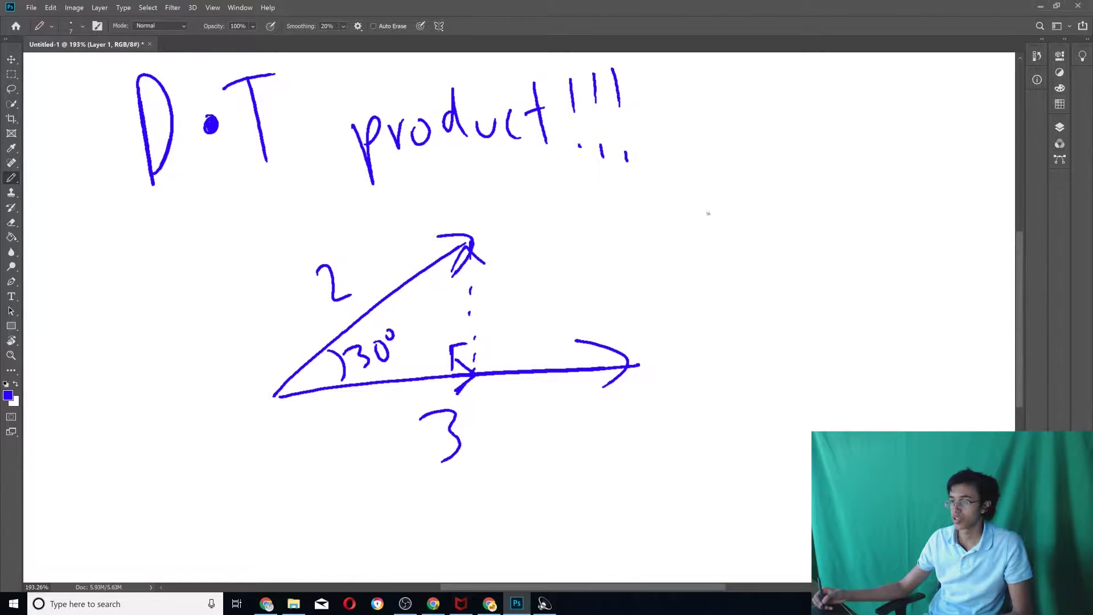
Write the vectors (3,0) and (√3,1) and circle their matching x and y components
mouse_move(710, 186)
left_mouse_down()
mouse_move(719, 239)
mouse_move(727, 219)
mouse_move(744, 242)
left_mouse_up()
left_click_drag(777, 189, 785, 221)
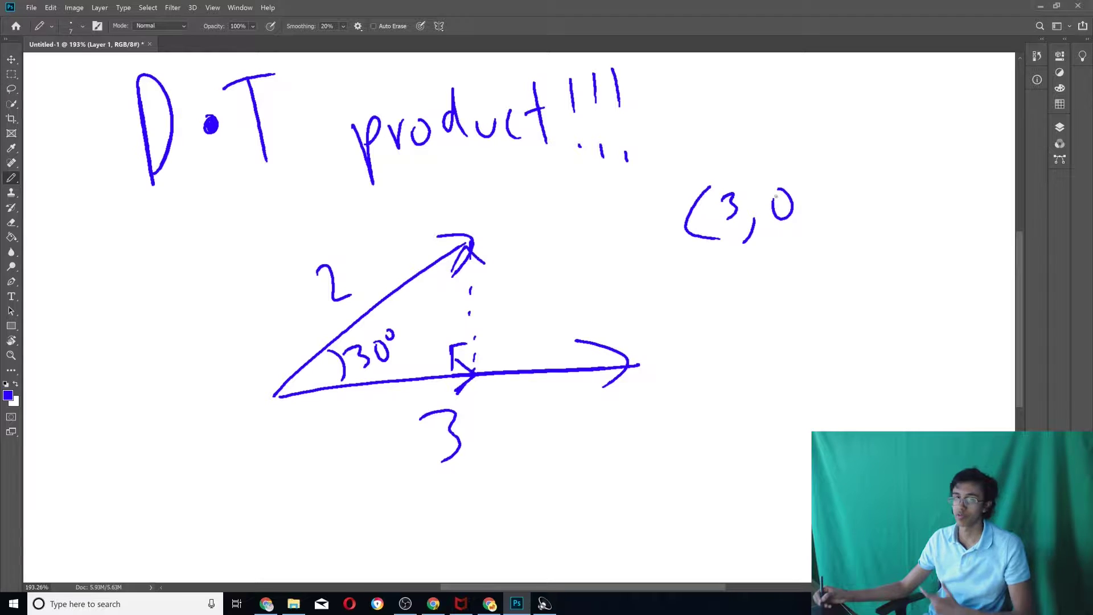
left_click_drag(799, 179, 807, 230)
mouse_move(711, 251)
left_mouse_down()
mouse_move(708, 297)
mouse_move(743, 249)
left_mouse_up()
left_click_drag(734, 255, 734, 289)
left_click_drag(760, 279, 752, 298)
mouse_move(791, 254)
left_mouse_down()
mouse_move(793, 289)
mouse_move(814, 290)
left_mouse_up()
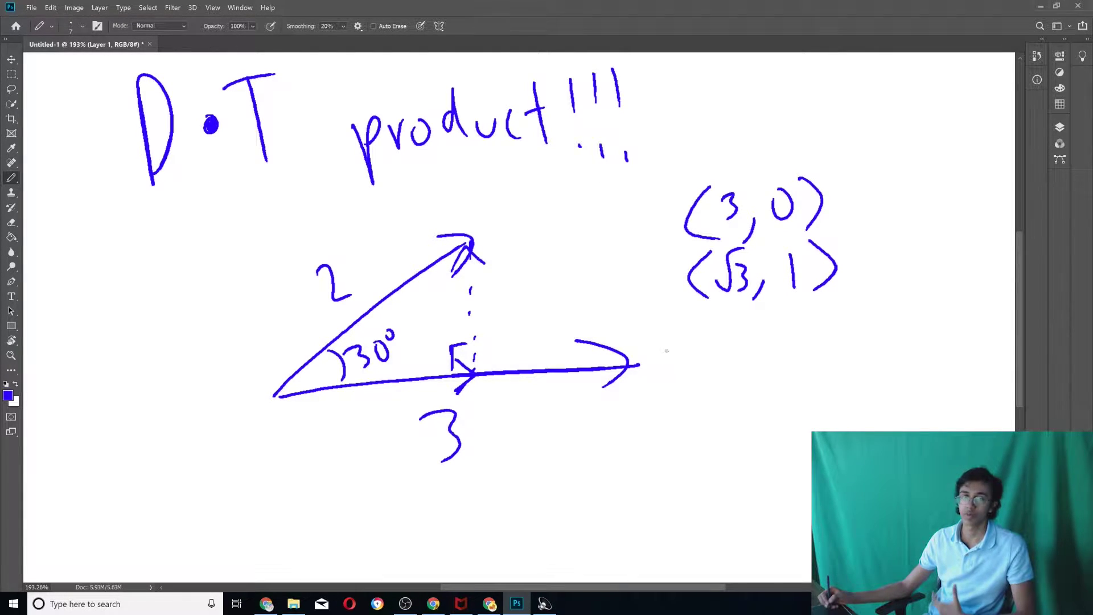
mouse_move(711, 186)
left_mouse_down()
mouse_move(764, 193)
mouse_move(711, 187)
left_mouse_up()
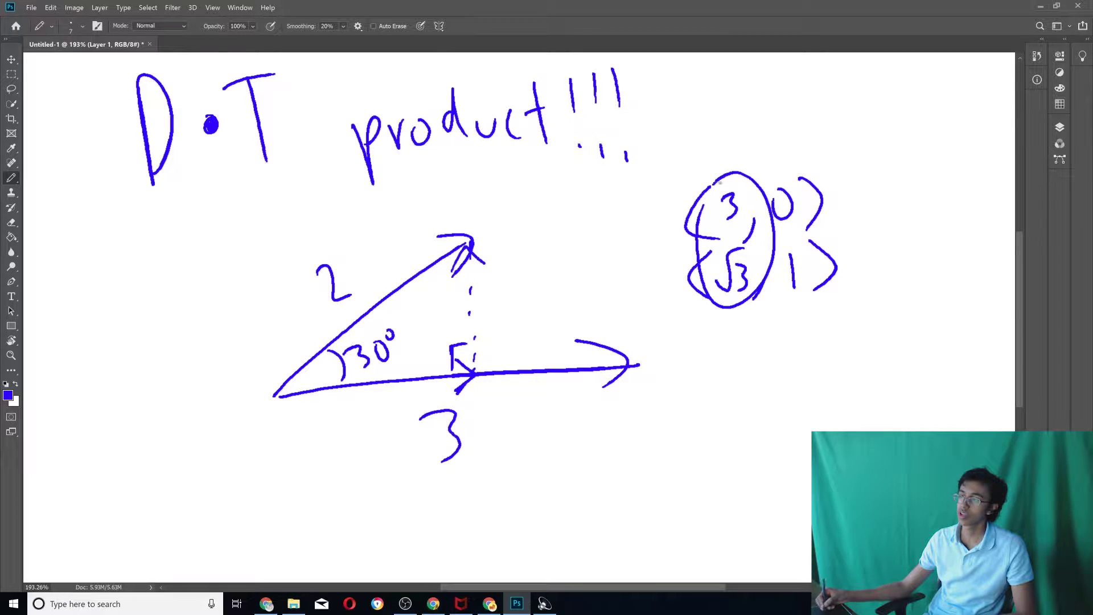
mouse_move(767, 187)
left_mouse_down()
mouse_move(794, 297)
mouse_move(754, 177)
left_mouse_up()
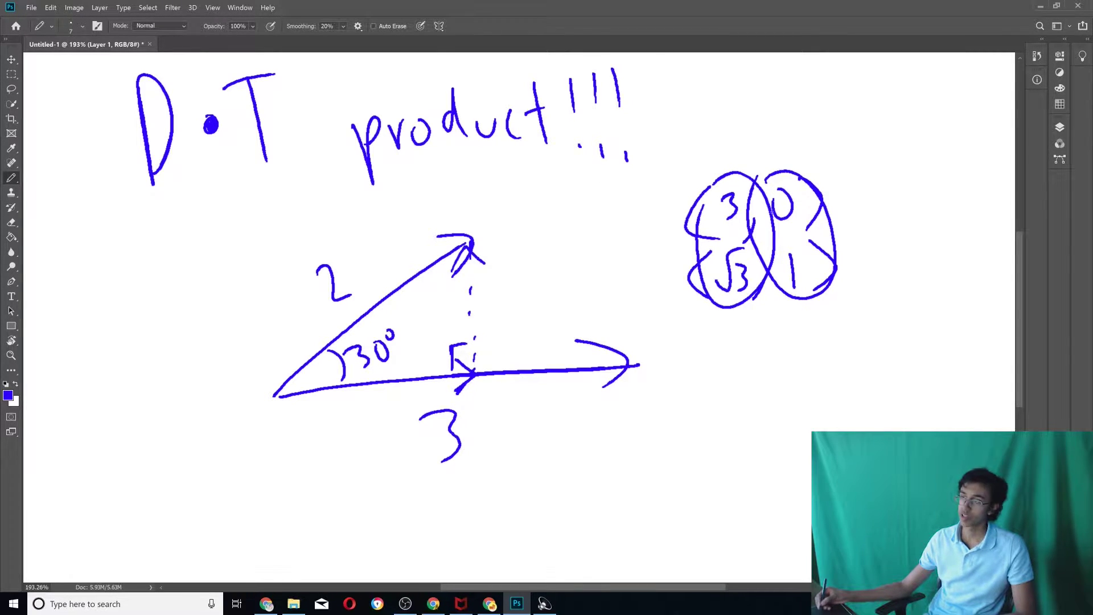
Write the dot product below as 3√3 + 0(1) = 3√3
mouse_move(665, 381)
left_mouse_down()
mouse_move(680, 422)
mouse_move(716, 361)
mouse_move(707, 417)
left_mouse_up()
mouse_move(751, 382)
left_mouse_down()
mouse_move(768, 378)
mouse_move(759, 388)
left_mouse_up()
left_click_drag(802, 359, 836, 386)
left_click_drag(849, 367, 851, 379)
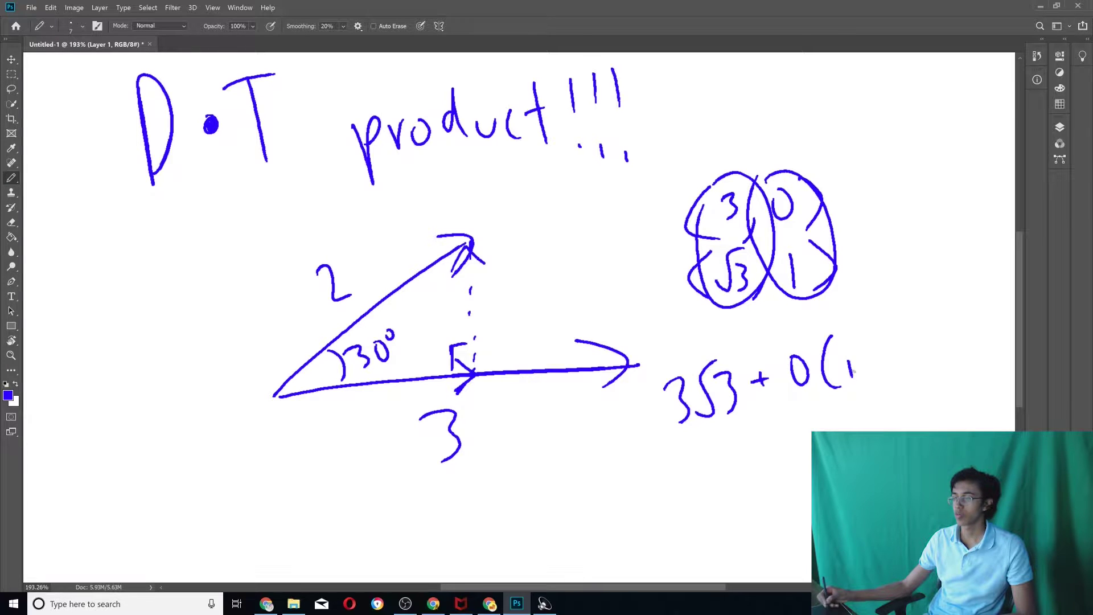
left_click_drag(851, 329, 862, 380)
left_click_drag(747, 449, 760, 445)
left_click_drag(752, 464, 795, 460)
left_click_drag(823, 426, 839, 407)
left_click_drag(842, 416, 856, 430)
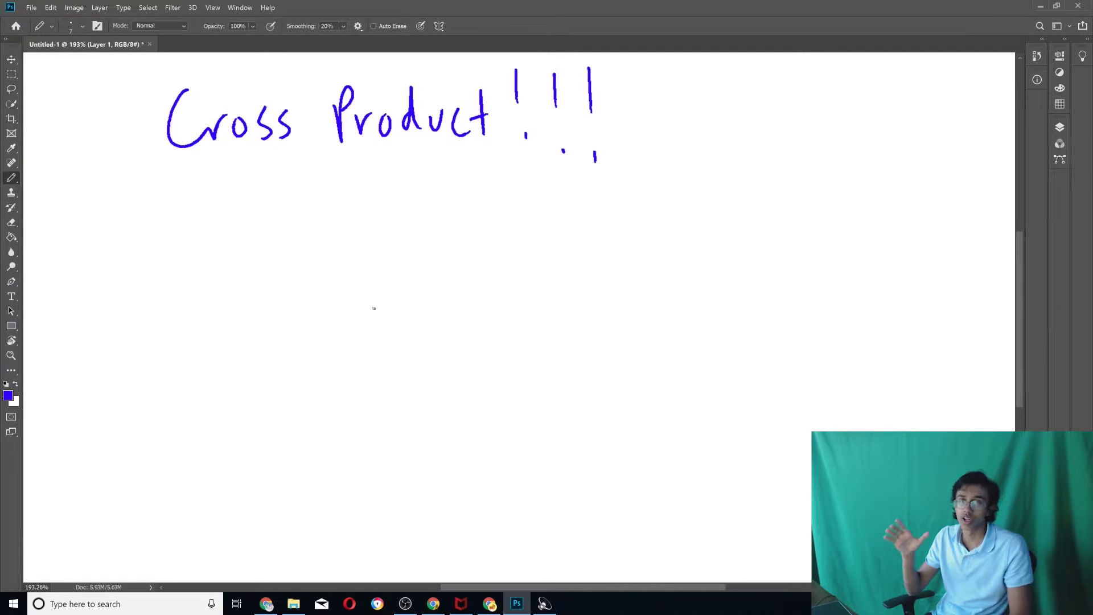
mouse_move(249, 335)
left_mouse_down()
mouse_move(348, 207)
mouse_move(342, 240)
mouse_move(275, 328)
mouse_move(421, 283)
left_mouse_up()
left_click_drag(472, 310, 445, 333)
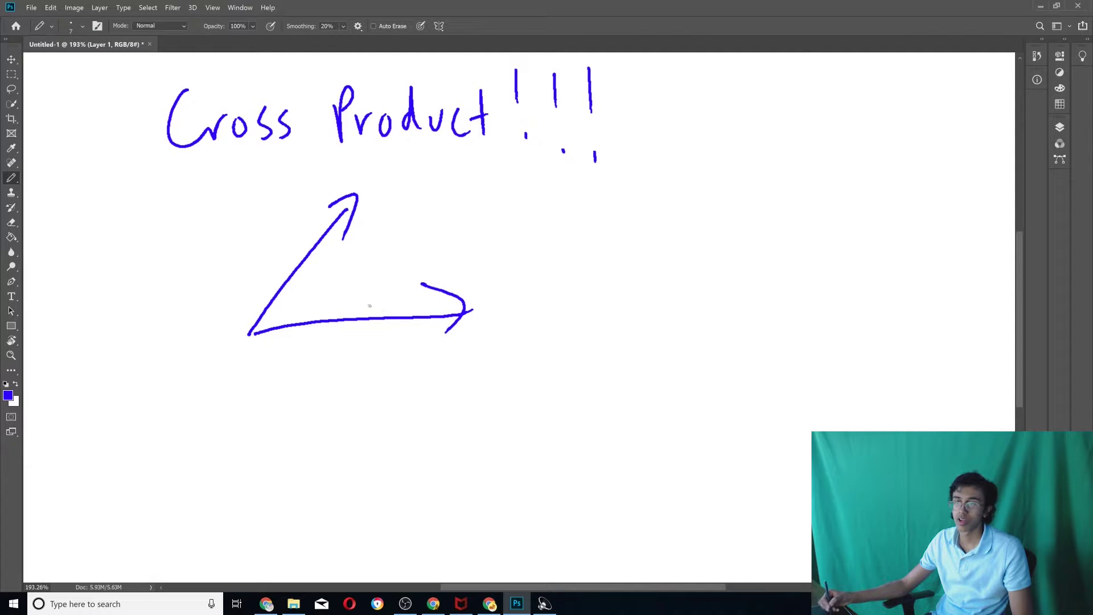
left_click_drag(348, 219, 346, 227)
left_click_drag(349, 275, 351, 310)
left_click_drag(336, 300, 352, 332)
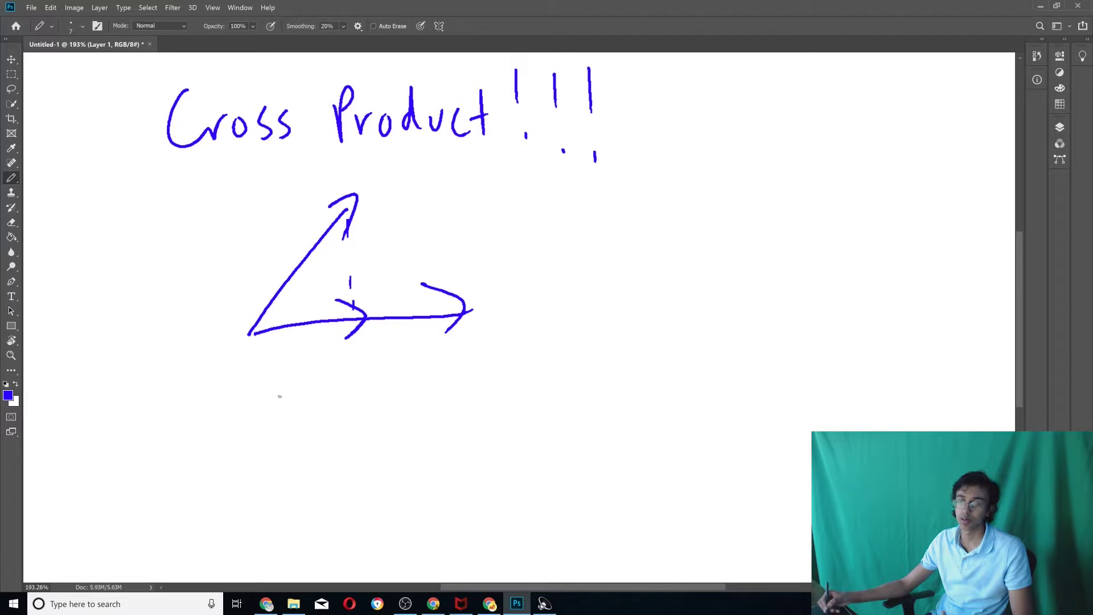
key("ctrl+z")
key("ctrl+z")
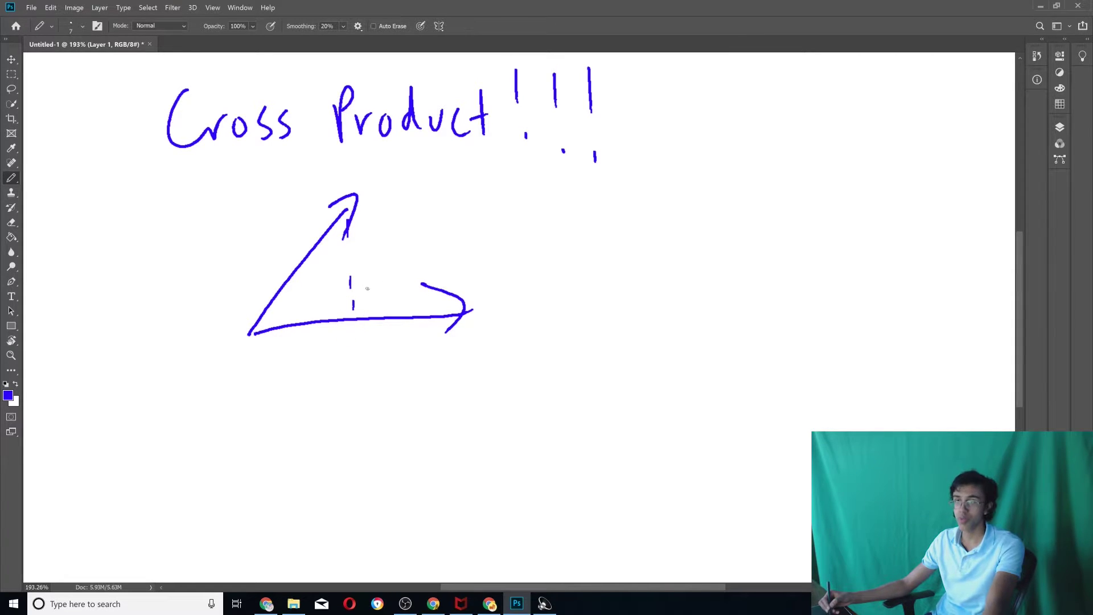
left_click_drag(349, 320, 349, 235)
left_click_drag(348, 219, 379, 247)
key("ctrl+z")
key("ctrl+z")
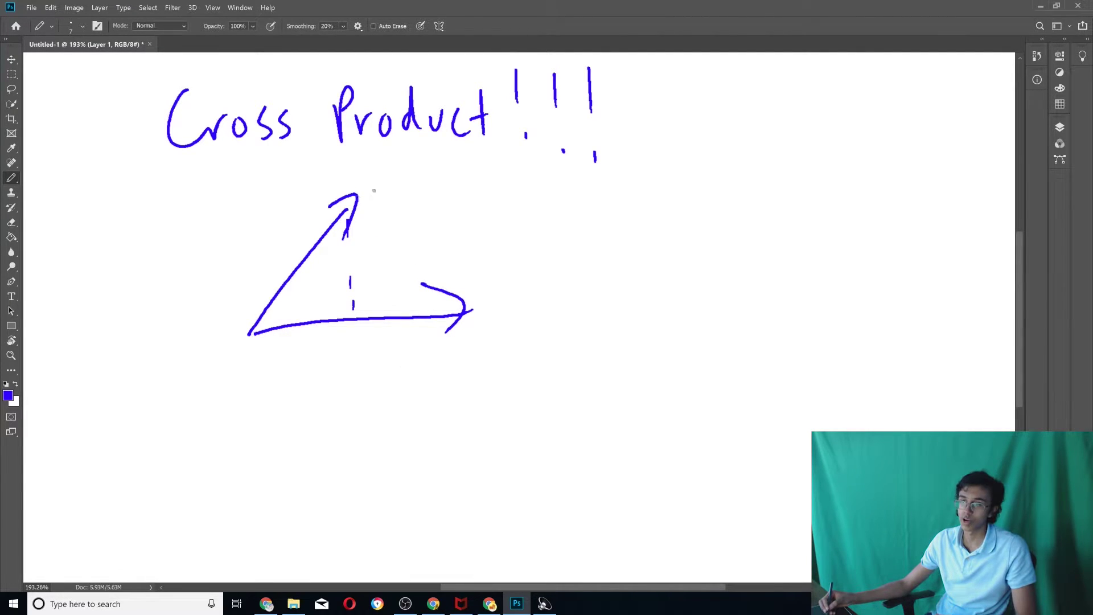
left_click_drag(356, 195, 545, 179)
left_click_drag(545, 179, 467, 311)
left_click_drag(533, 191, 539, 213)
left_click_drag(488, 293, 487, 296)
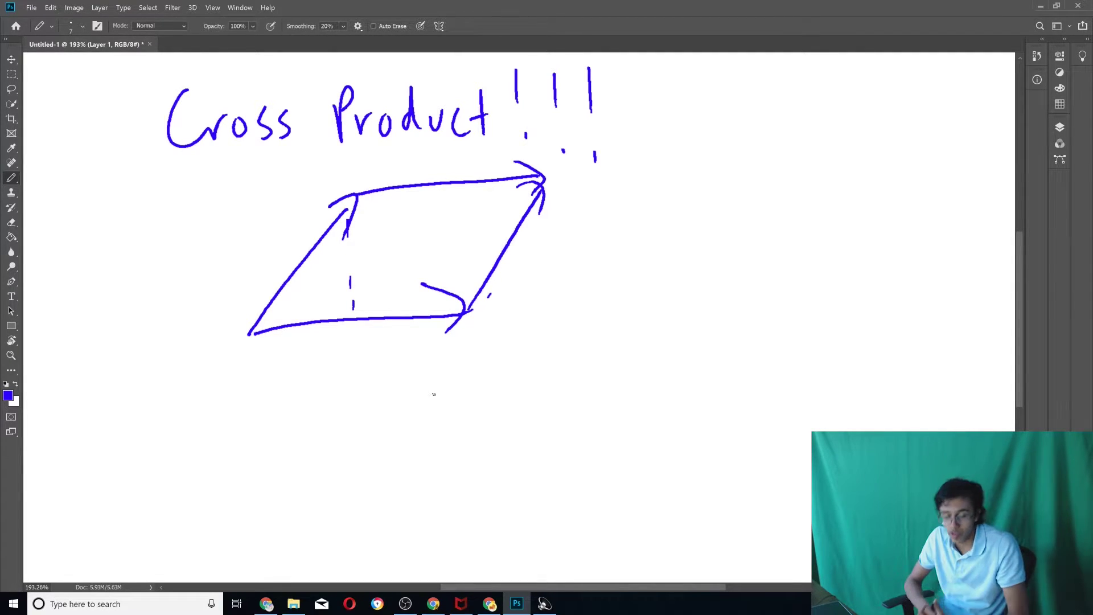
key("ctrl+z")
key("ctrl+z")
key("ctrl+z")
key("ctrl+z")
key("ctrl+z")
key("ctrl+z")
key("ctrl+z")
key("ctrl+z")
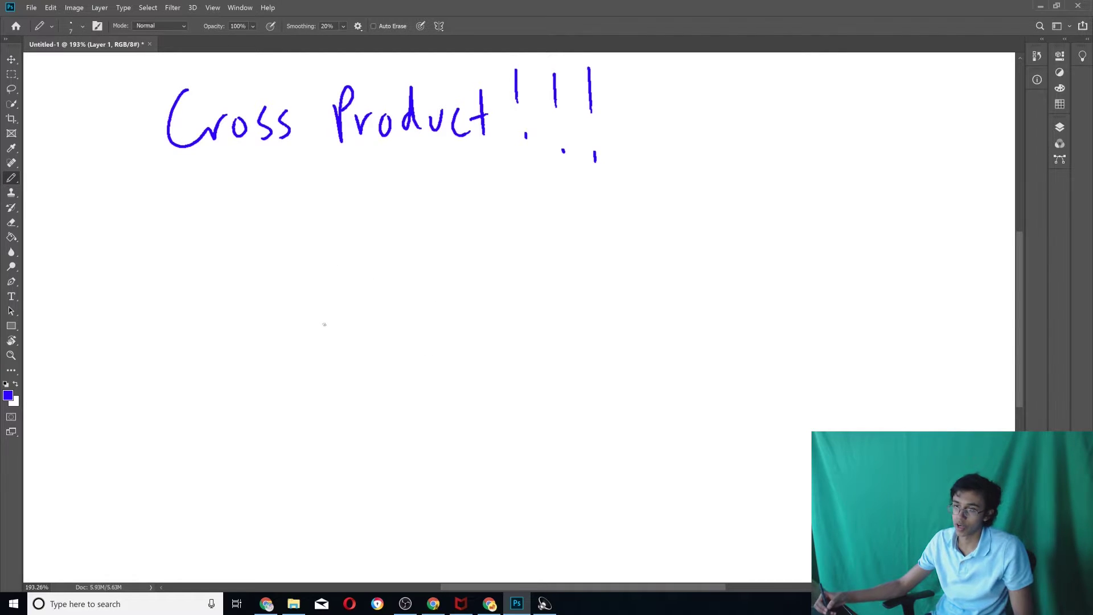
left_click_drag(319, 346, 325, 352)
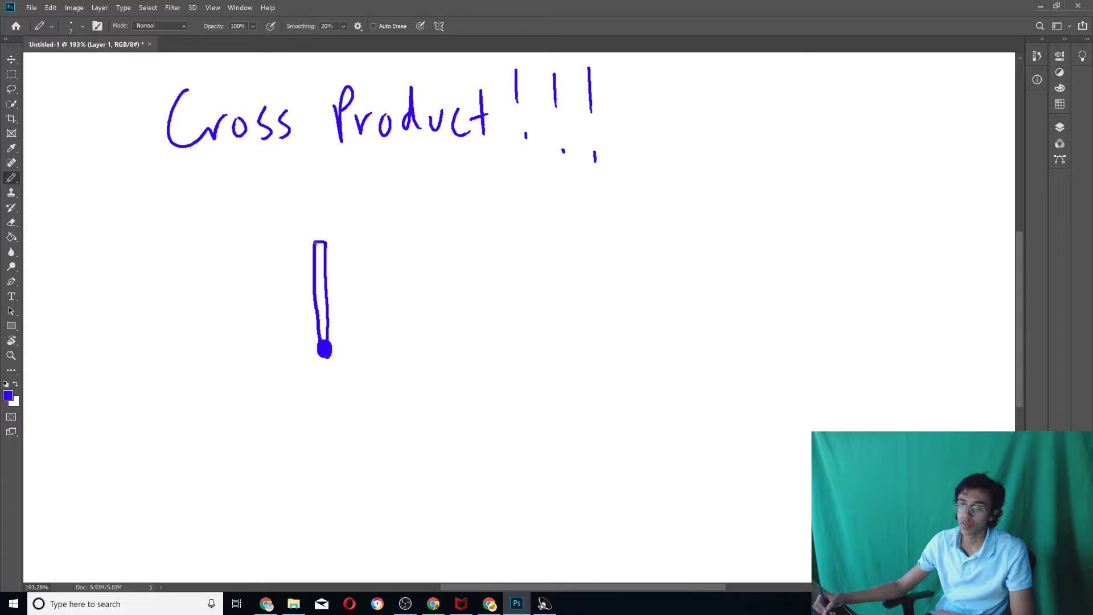
mouse_move(320, 241)
left_mouse_down()
mouse_move(278, 196)
mouse_move(296, 195)
mouse_move(315, 224)
mouse_move(323, 187)
left_mouse_up()
left_click_drag(307, 206, 321, 203)
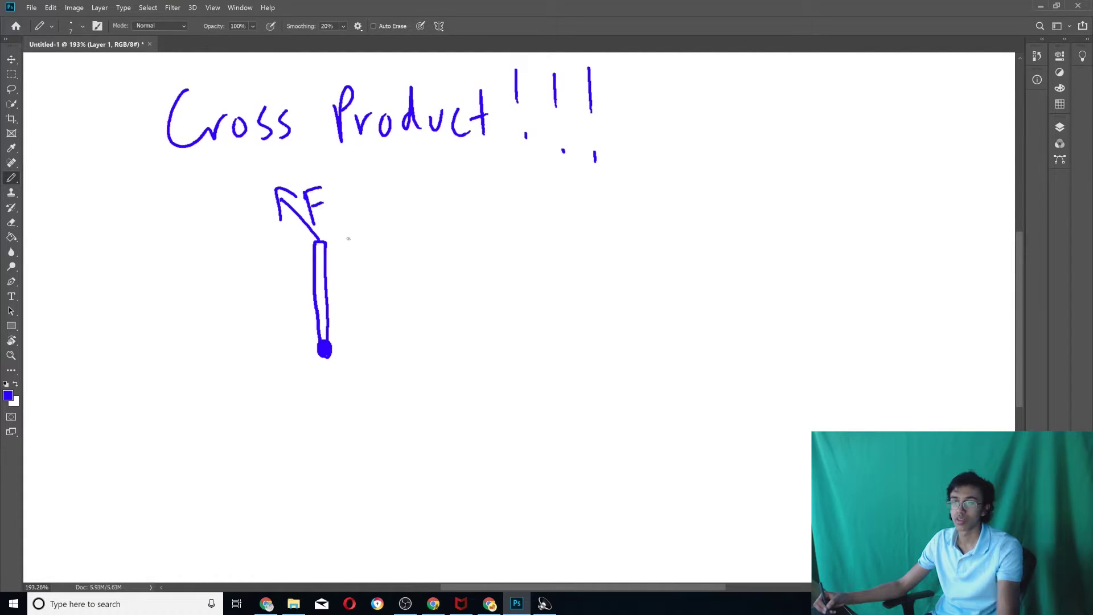
left_click_drag(330, 242, 329, 223)
left_click_drag(330, 218, 340, 188)
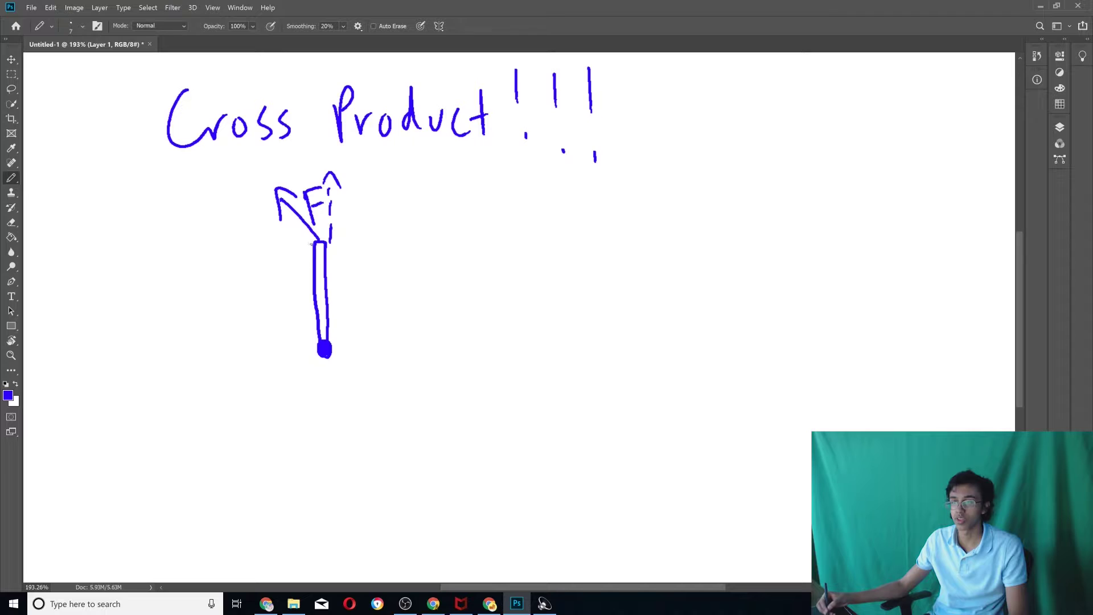
left_click_drag(311, 241, 305, 242)
left_click_drag(295, 242, 287, 242)
left_click_drag(279, 242, 272, 241)
left_click_drag(277, 229, 276, 246)
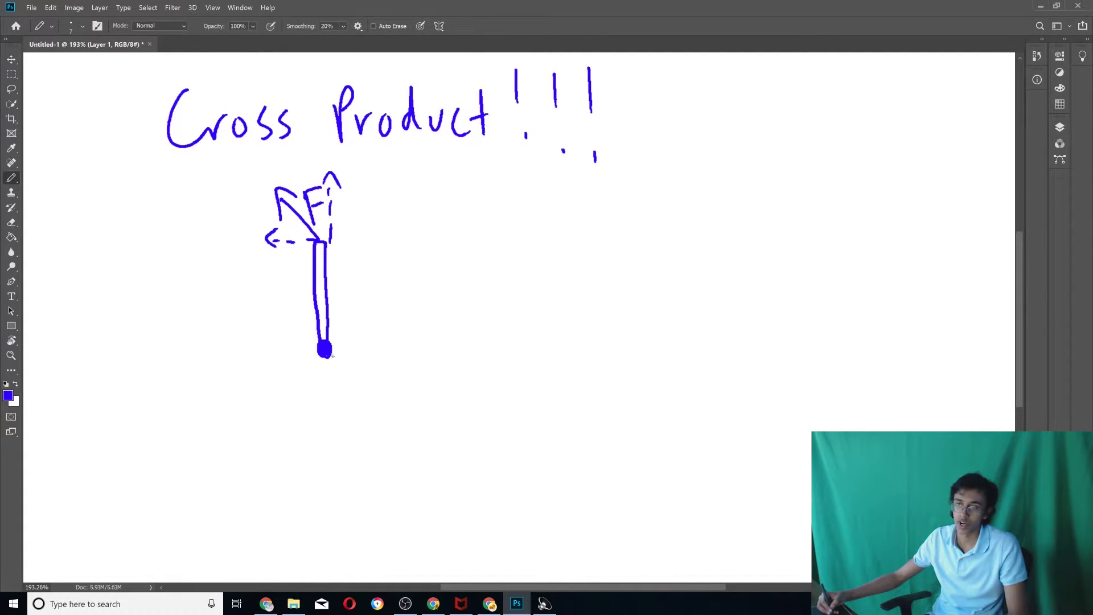
mouse_move(333, 356)
left_mouse_down()
mouse_move(339, 272)
mouse_move(345, 313)
mouse_move(355, 278)
left_mouse_up()
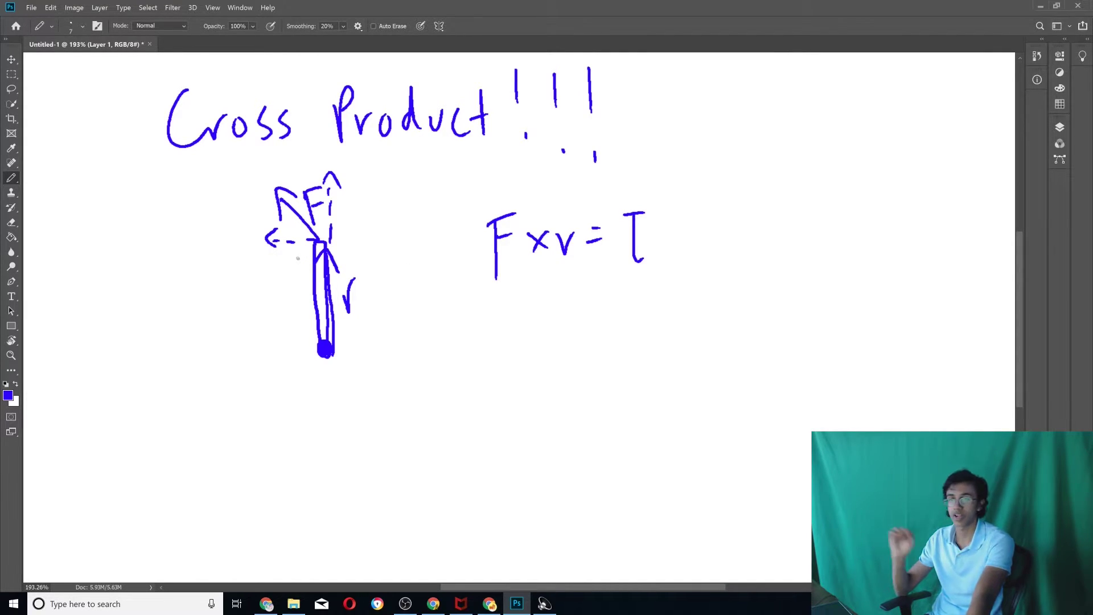
key("e")
mouse_move(361, 303)
left_mouse_down()
mouse_move(369, 273)
mouse_move(344, 210)
mouse_move(382, 245)
mouse_move(575, 271)
mouse_move(568, 254)
left_mouse_up()
With the Pencil, sketch a vector labelled 2 at 30° above a horizontal vector labelled 3
key("b")
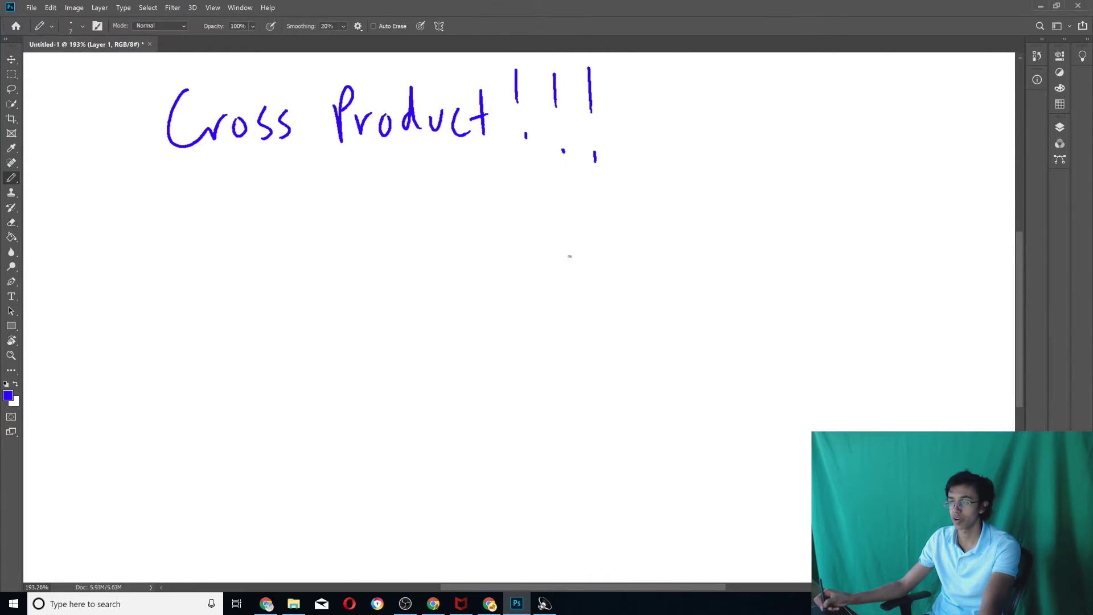
left_click_drag(266, 370, 407, 268)
mouse_move(379, 264)
left_mouse_down()
mouse_move(419, 262)
mouse_move(402, 293)
left_mouse_up()
left_click_drag(314, 265, 341, 287)
left_click_drag(269, 363, 589, 337)
left_click_drag(534, 308, 568, 348)
mouse_move(346, 313)
left_mouse_down()
mouse_move(348, 358)
mouse_move(386, 322)
left_mouse_up()
left_click_drag(394, 313, 394, 312)
left_click_drag(408, 389, 421, 421)
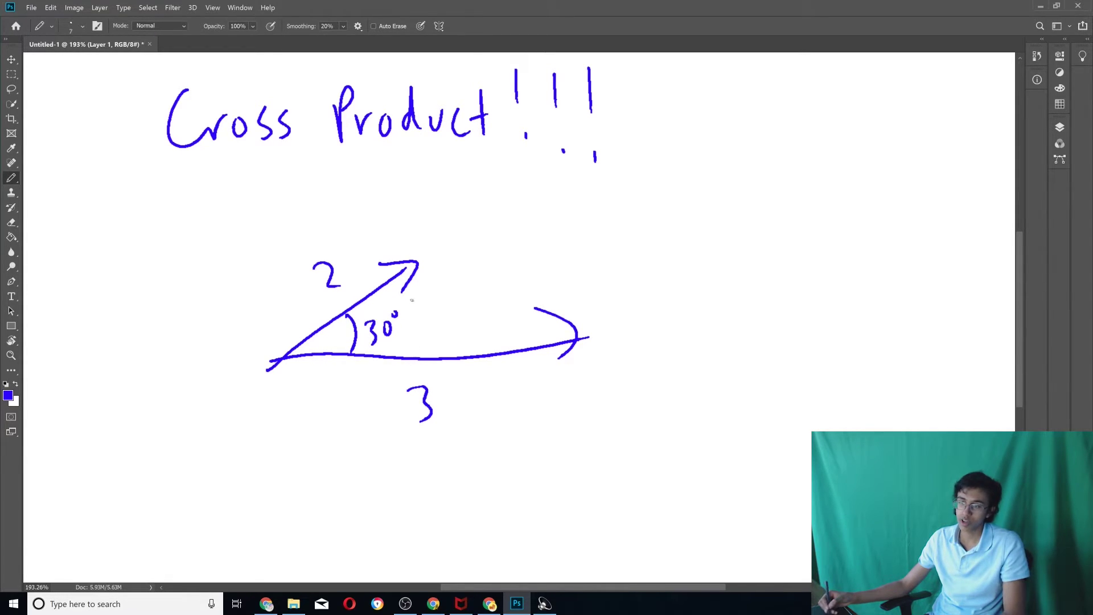
Draw the height of 1 to the tip and write 1(3) = 3 at upper right
mouse_move(411, 352)
left_mouse_down()
mouse_move(418, 272)
mouse_move(426, 290)
left_mouse_up()
left_click_drag(438, 302, 438, 319)
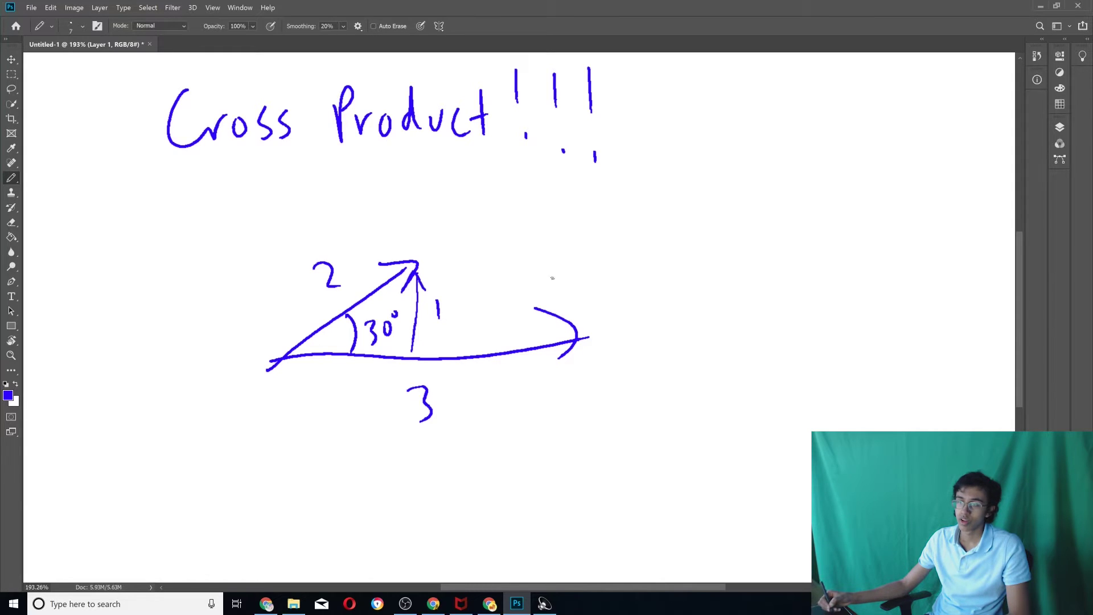
left_click_drag(632, 218, 632, 248)
mouse_move(655, 208)
left_mouse_down()
mouse_move(660, 246)
mouse_move(685, 246)
left_mouse_up()
left_click_drag(718, 212, 726, 208)
left_click_drag(718, 222, 727, 218)
left_click_drag(742, 196, 751, 229)
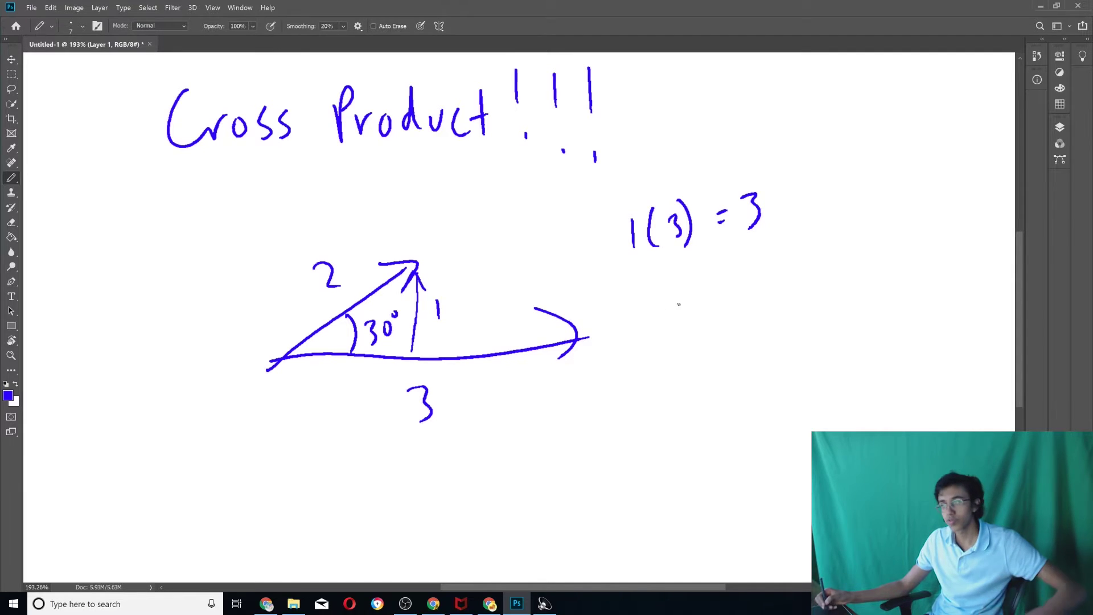
Write the component vectors (3,0) and (√3,1)
mouse_move(686, 268)
left_mouse_down()
mouse_move(693, 304)
mouse_move(731, 304)
left_mouse_up()
left_click_drag(752, 263, 780, 290)
mouse_move(681, 316)
left_mouse_down()
mouse_move(677, 360)
mouse_move(704, 319)
left_mouse_up()
left_click_drag(708, 327, 713, 345)
left_click_drag(738, 339, 731, 359)
left_click_drag(756, 319, 763, 330)
left_click_drag(774, 303, 784, 340)
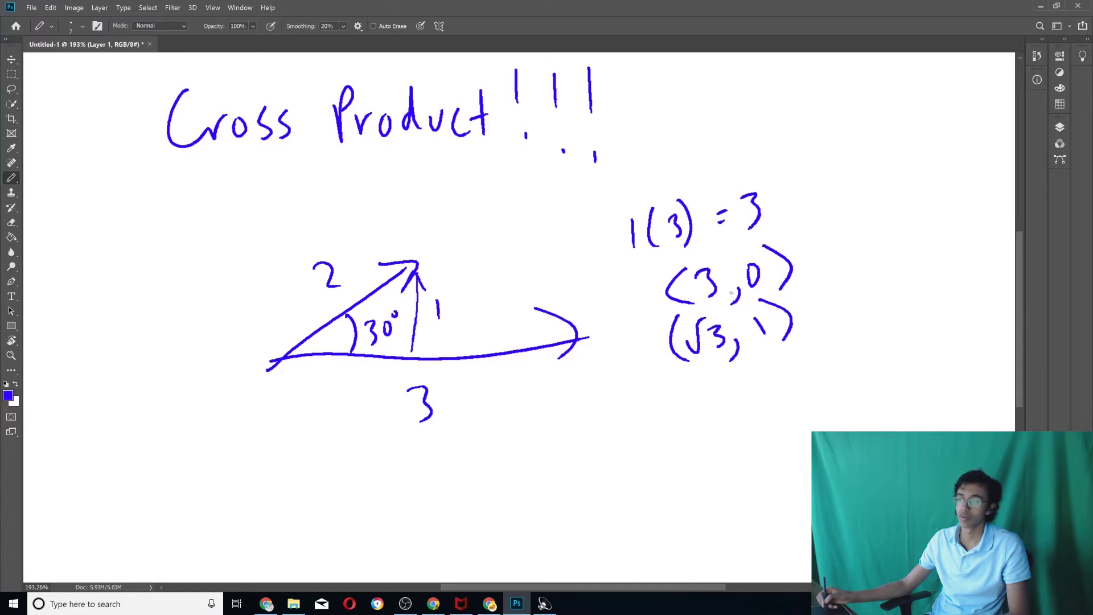
Write the cross product as 3(1) + 0(√3) = 3
left_click_drag(649, 410, 665, 441)
mouse_move(699, 392)
left_mouse_down()
mouse_move(692, 439)
mouse_move(716, 421)
left_mouse_up()
left_click_drag(715, 388, 737, 429)
left_click_drag(790, 380, 810, 400)
mouse_move(822, 387)
left_mouse_down()
mouse_move(832, 393)
mouse_move(844, 358)
left_mouse_up()
mouse_move(845, 370)
left_mouse_down()
mouse_move(857, 379)
mouse_move(849, 392)
left_mouse_up()
left_click_drag(849, 331, 865, 392)
left_click_drag(886, 359, 897, 357)
left_click_drag(887, 370, 899, 366)
left_click_drag(907, 341, 912, 373)
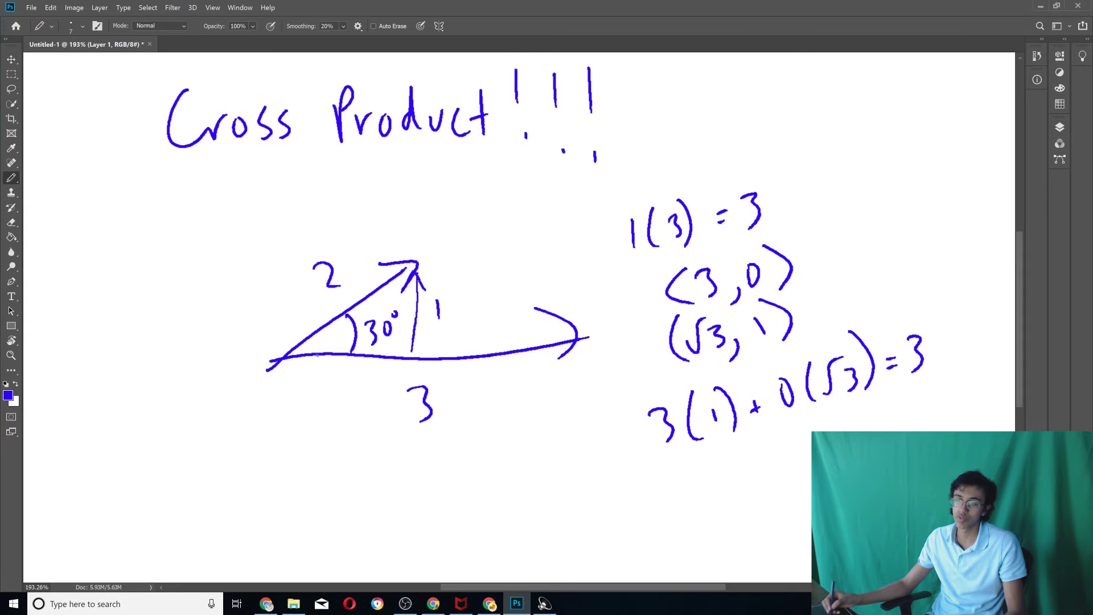
Draw the perpendicular result arrow rising from the origin
left_click_drag(279, 358, 231, 229)
left_click_drag(225, 263, 273, 230)
left_click_drag(281, 344, 313, 348)
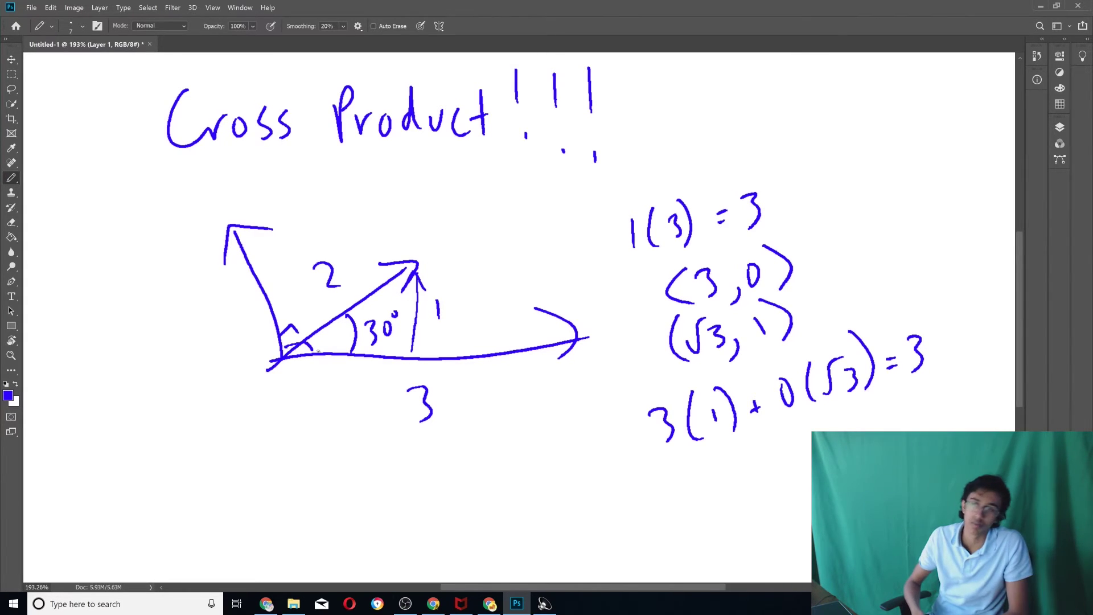